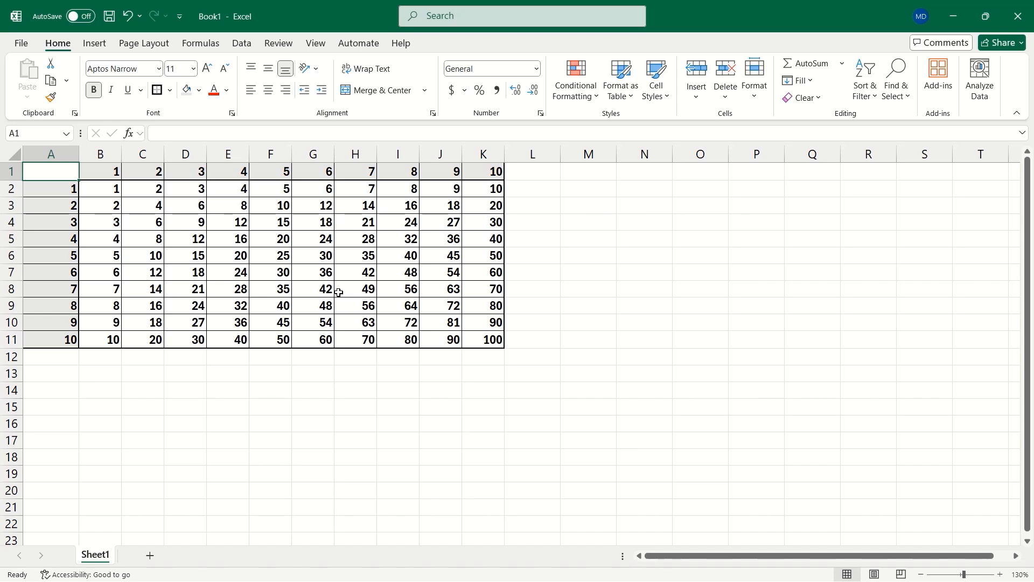
Step: Enter the formula =ROW() in cell M2 and fill it down to M8
left_click(589, 188)
type("=ROW(")
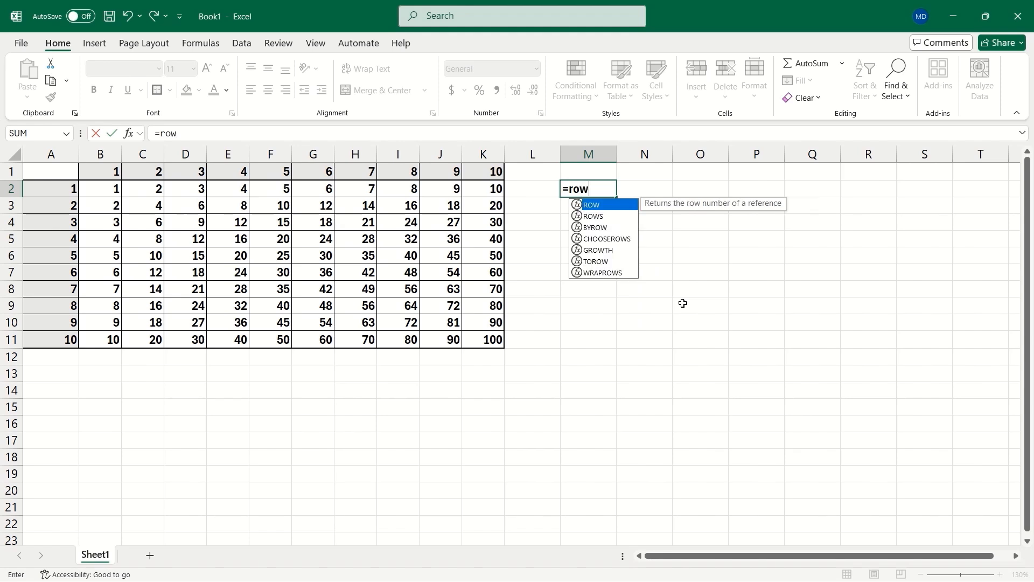
type(")")
key("Return")
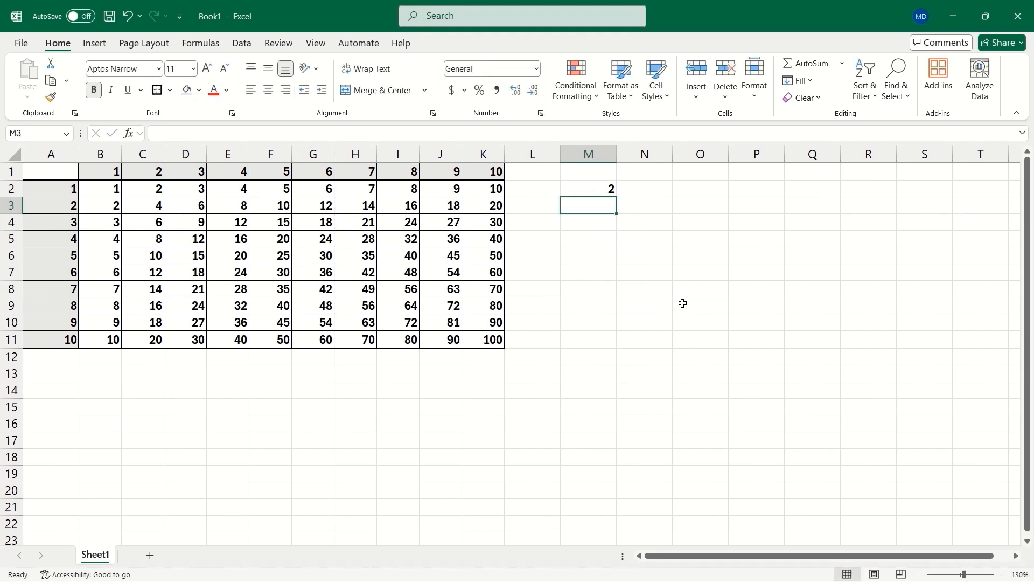
left_click(591, 191)
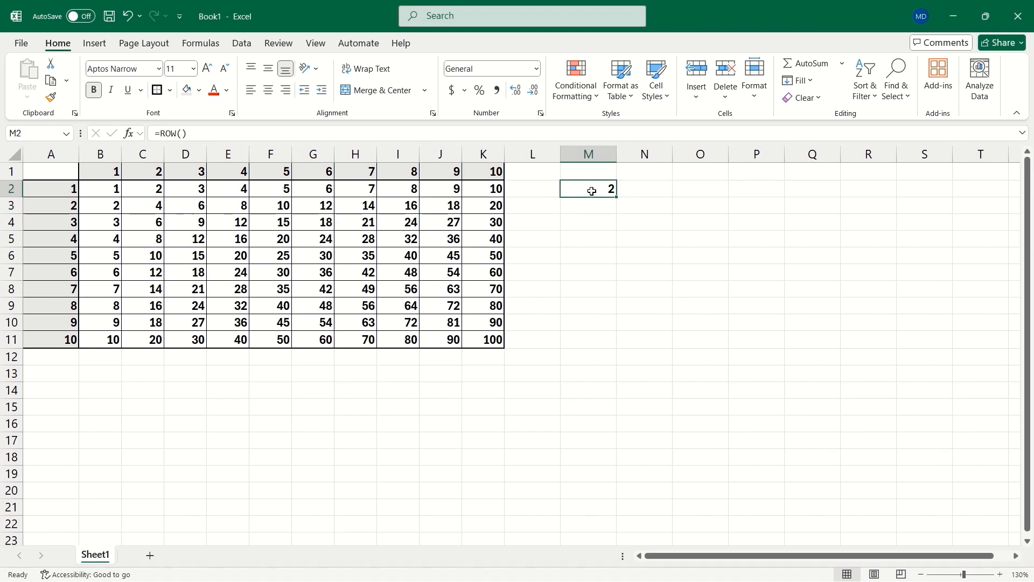
left_click_drag(617, 196, 617, 296)
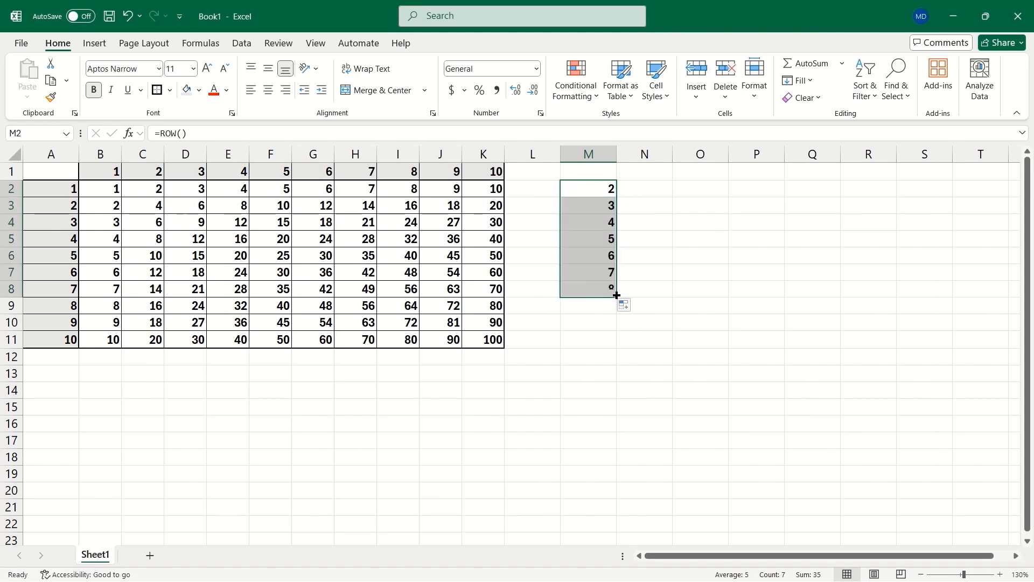
Step: Examine the formulas in cells M2 through M5 one after another without changing them
left_click(588, 191)
key("F2")
key("Return")
key("F2")
key("Return")
key("F2")
key("Return")
key("F2")
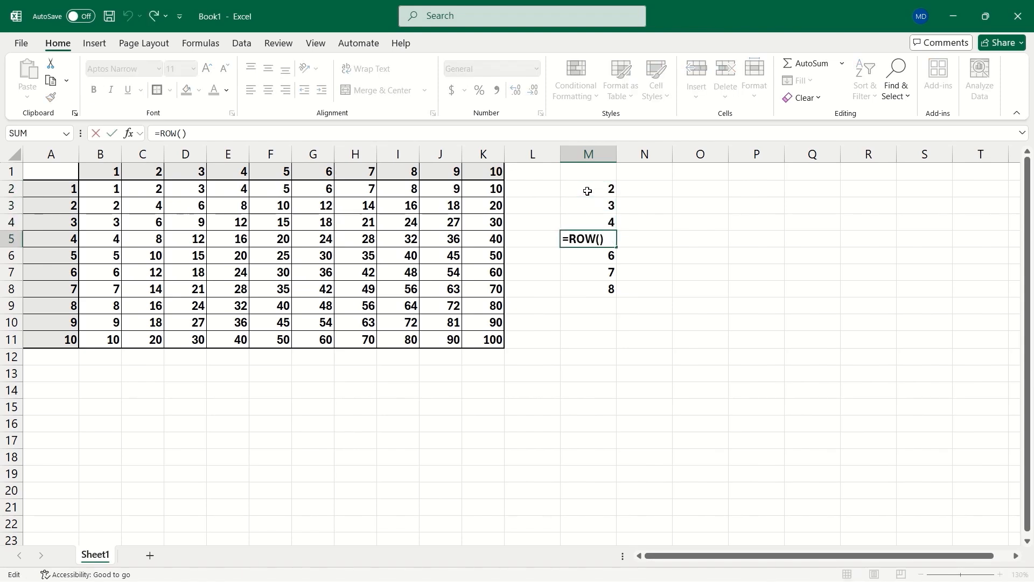
key("Escape")
Step: Enter the formula =COLUMN() in cell O2 and fill it across to R2
left_click(697, 192)
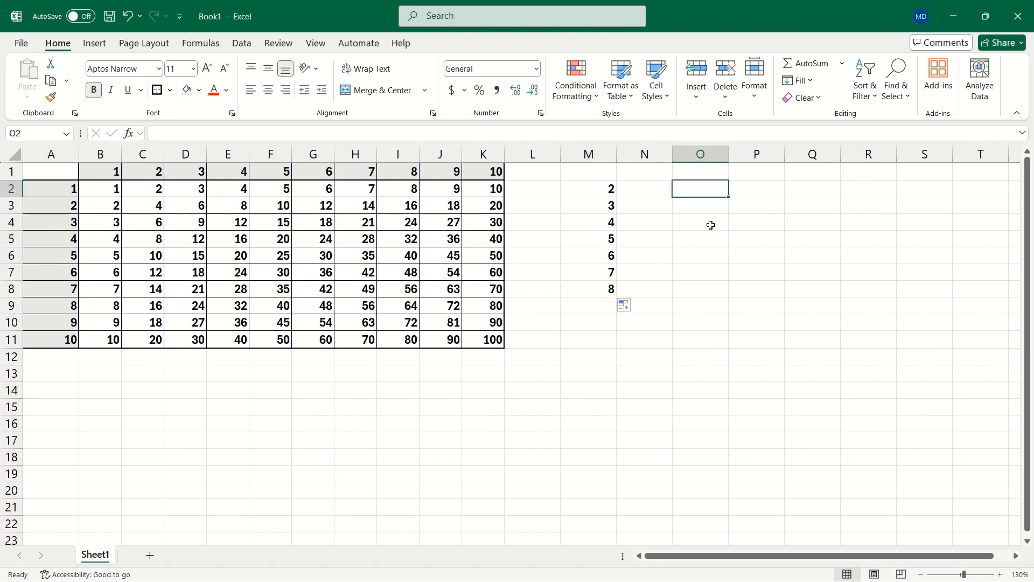
type("=colu")
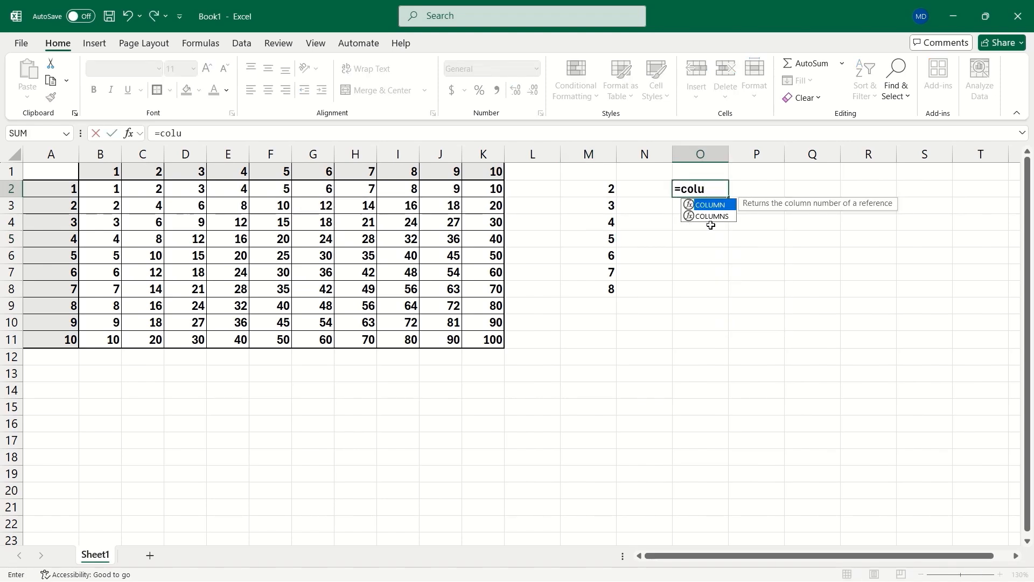
key("Tab")
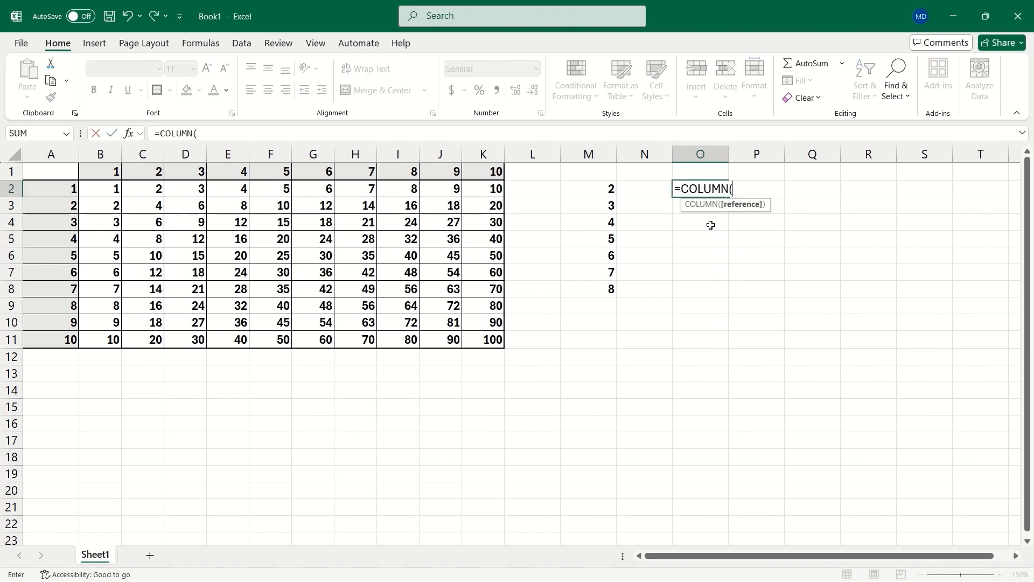
type(")")
key("Return")
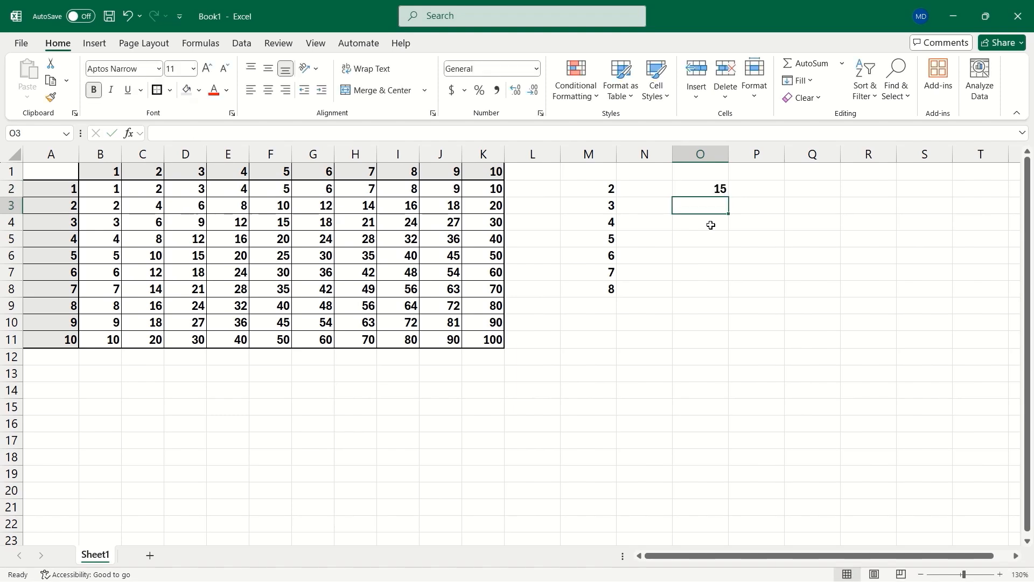
left_click(720, 189)
left_click_drag(730, 194, 886, 201)
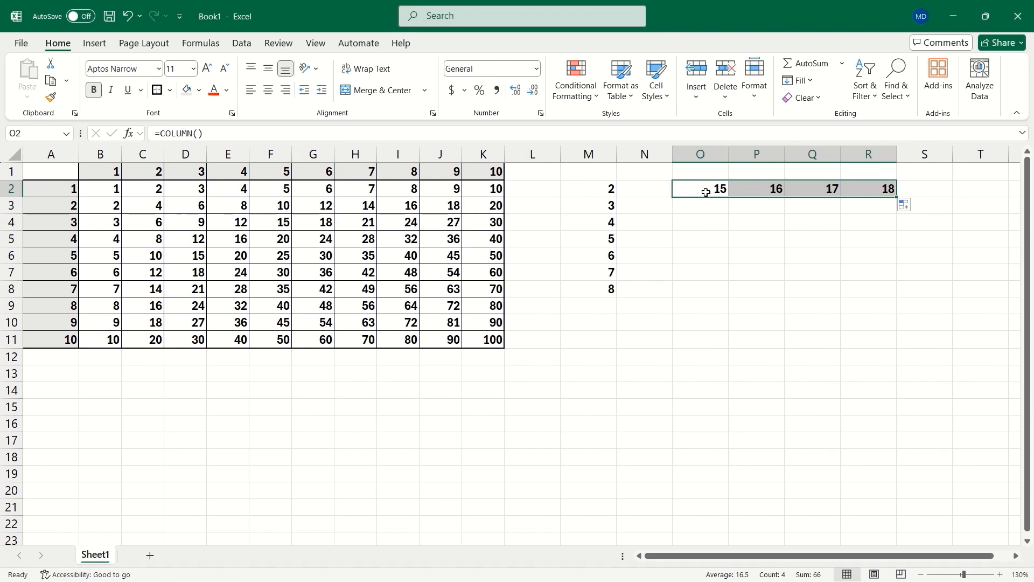
left_click(778, 226)
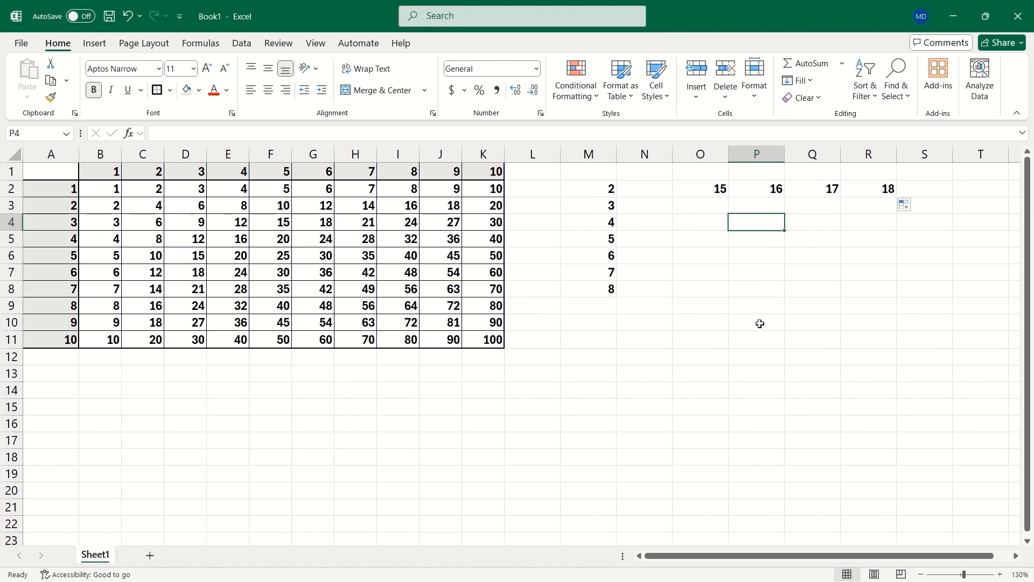
Step: Move the COLUMN formulas from O2:R2 to A16:D16
left_click_drag(708, 187, 862, 189)
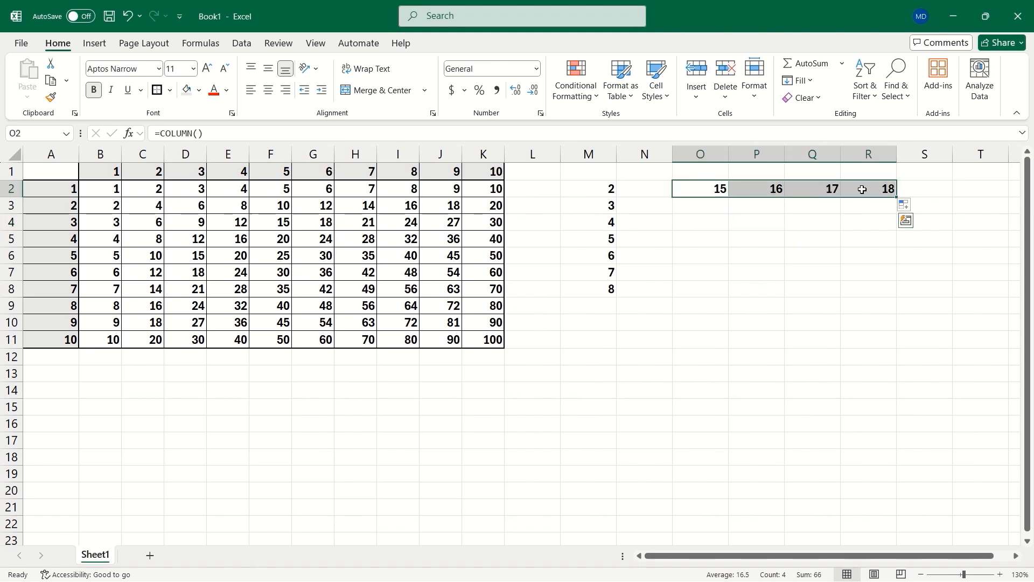
key("ctrl+c")
left_click(60, 422)
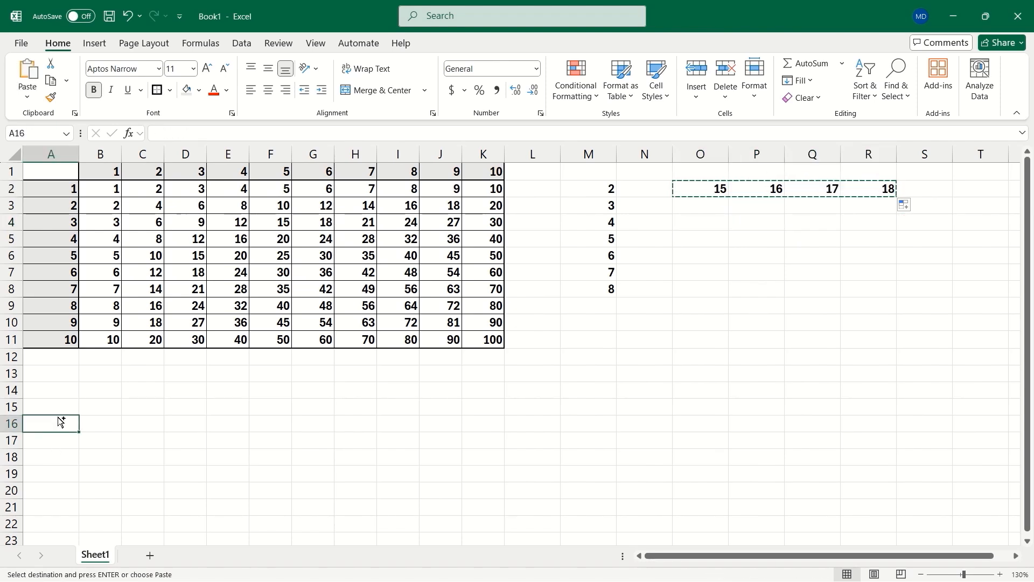
key("shift+Right")
key("shift+Right")
key("shift+Right")
key("ctrl+v")
left_click(101, 455)
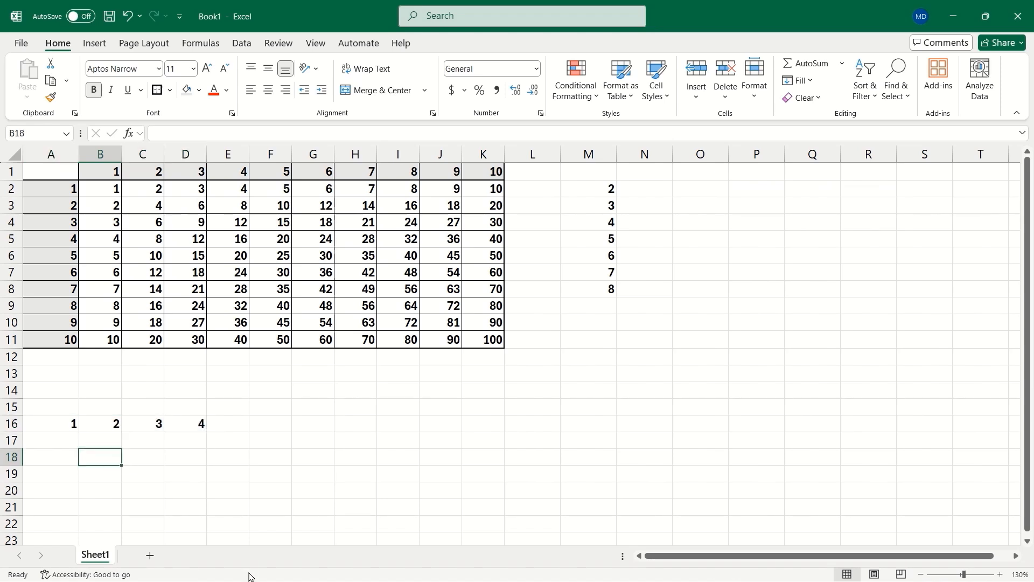
Step: Enter the formula =CELL("row") in cell O2, without a reference argument
left_click(696, 191)
type("=ce")
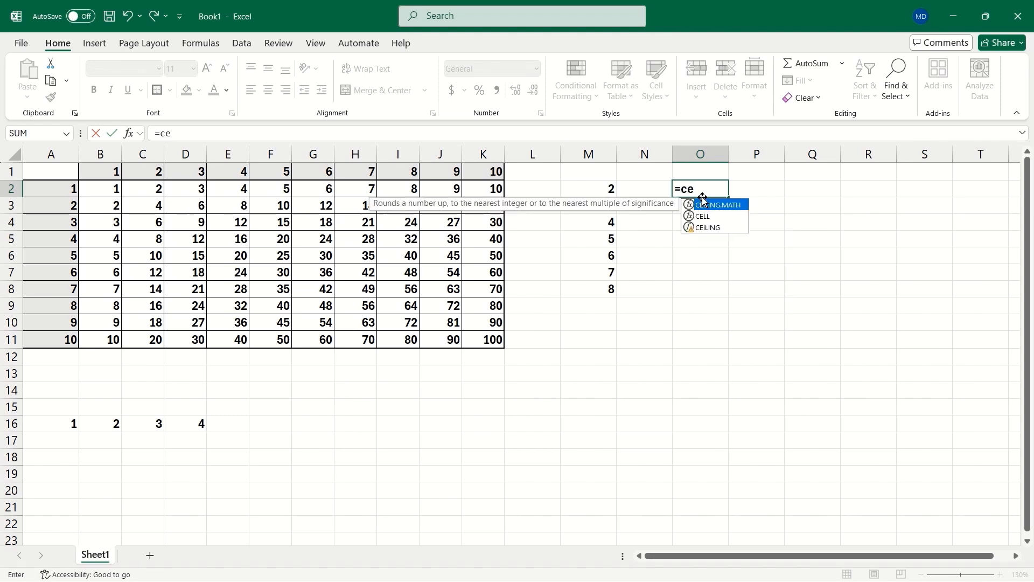
type("ll")
key("Tab")
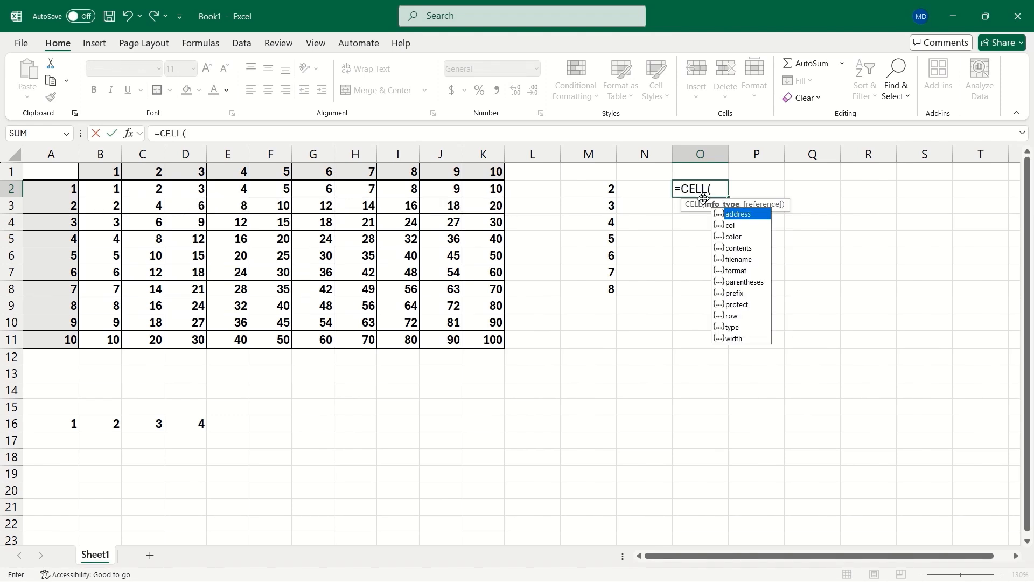
double_click(733, 317)
type(")")
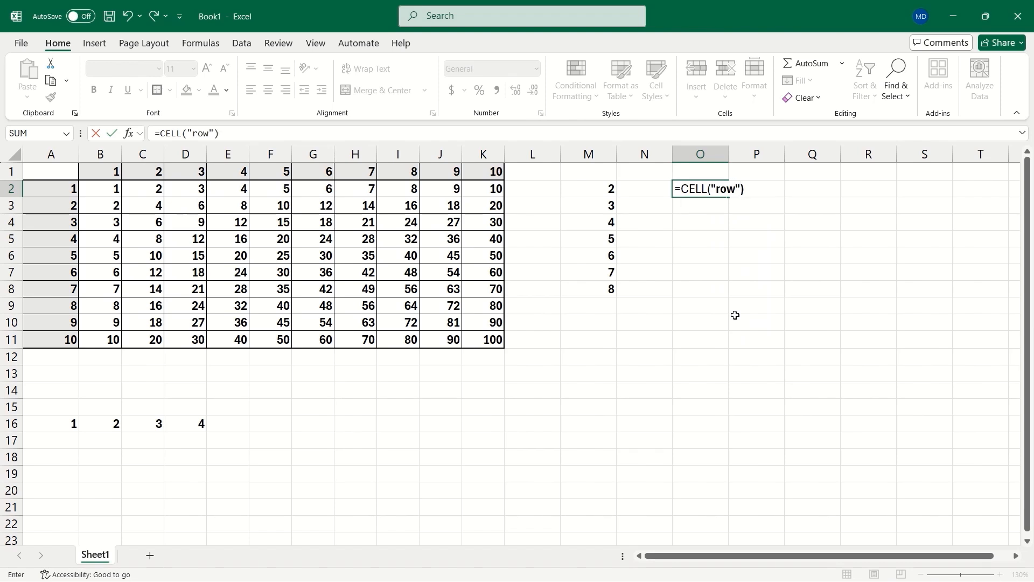
key("Return")
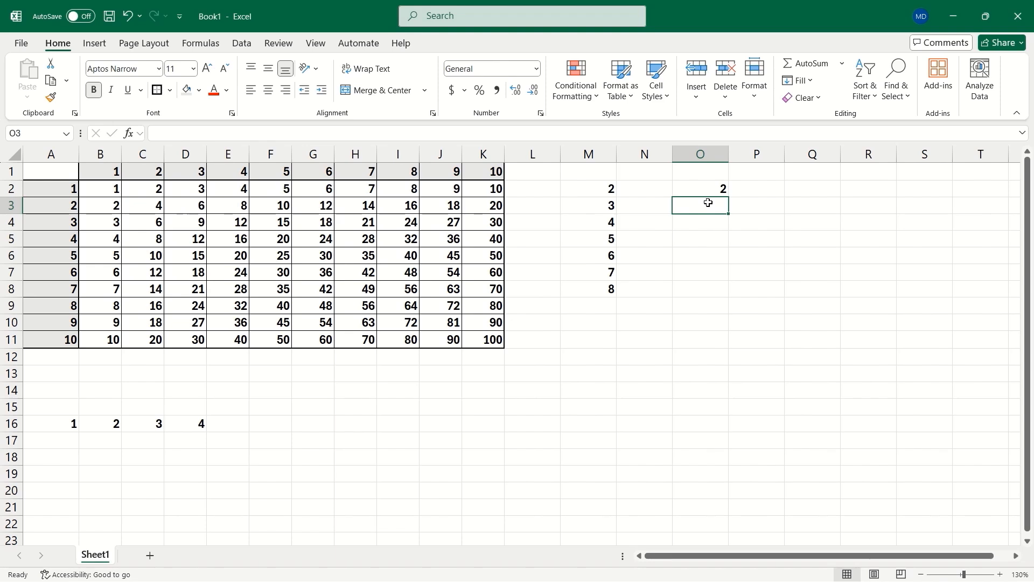
Step: Enter the formula =CELL("col") in cell P2, without a reference argument
left_click(782, 196)
type("=")
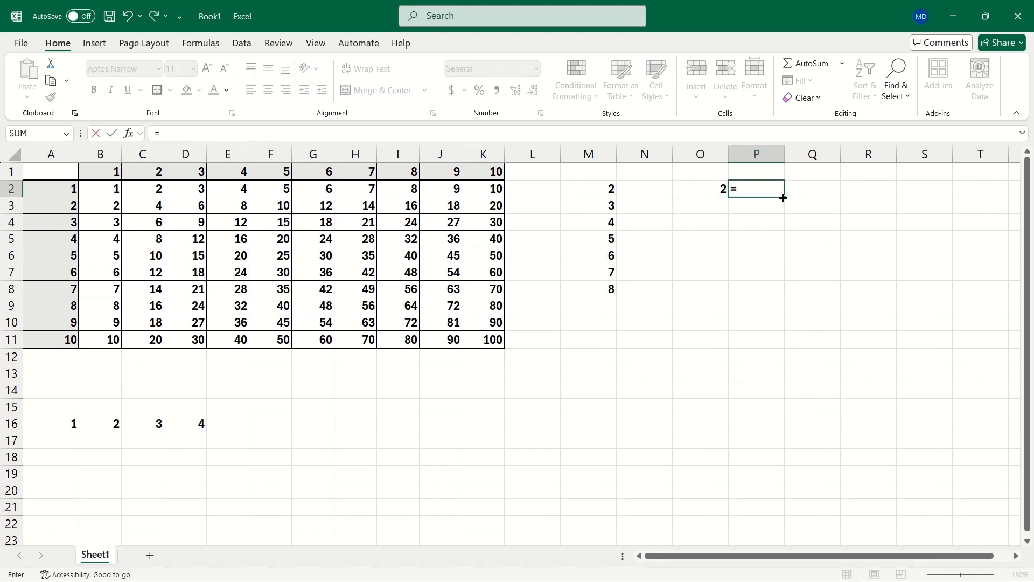
type("cell")
key("Tab")
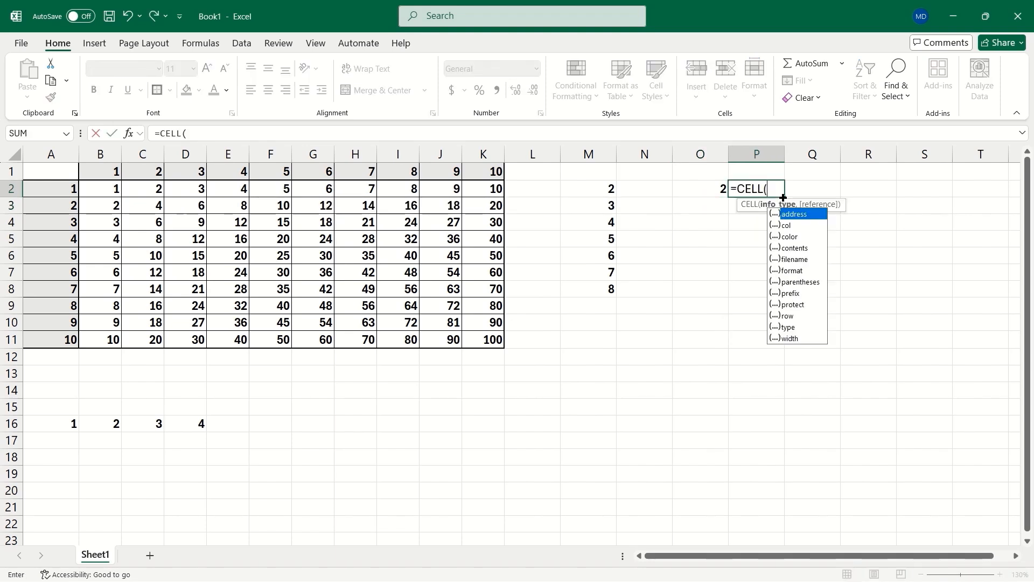
double_click(795, 225)
type(")")
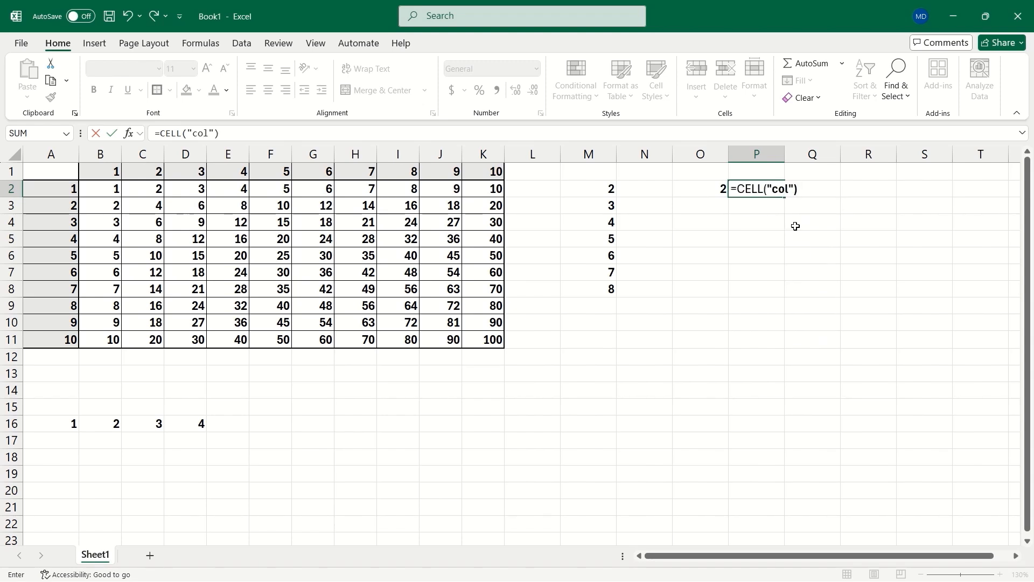
key("ctrl+Return")
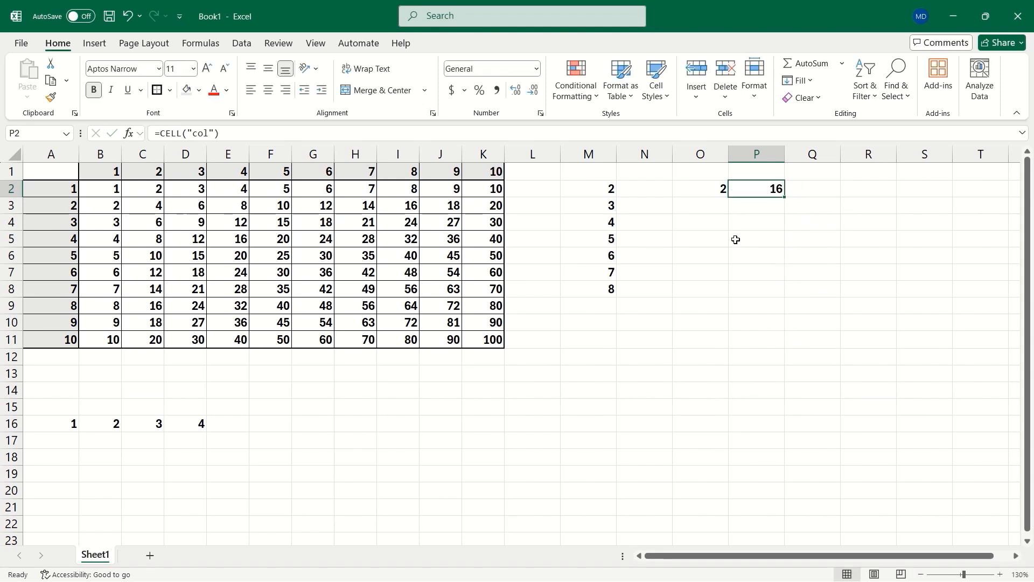
Step: Fill the CELL row formula from O2 down to O8 and the CELL column formula from P2 across to R2
left_click(713, 197)
left_click_drag(728, 197, 726, 306)
left_click(776, 189)
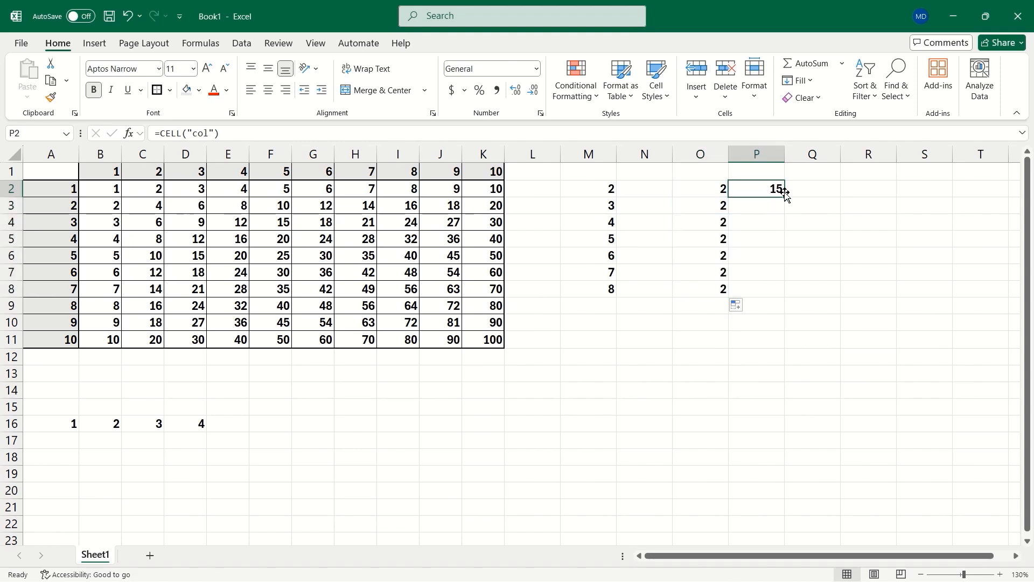
left_click_drag(785, 199, 883, 203)
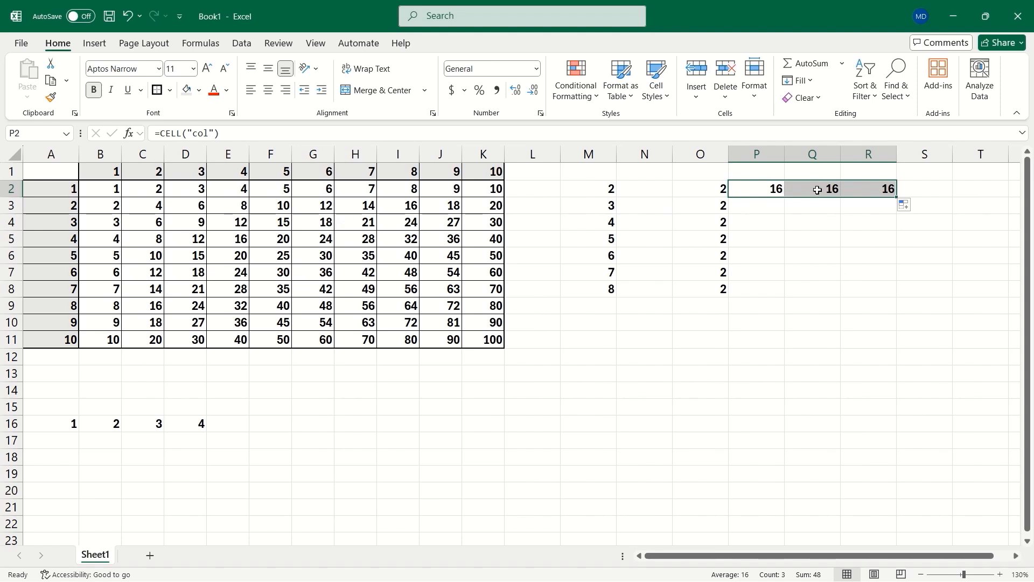
Step: Select empty cell Q17 and recalculate the workbook to update the CELL formulas
left_click(781, 355)
left_click(665, 410)
left_click(581, 443)
left_click(752, 365)
left_click(801, 437)
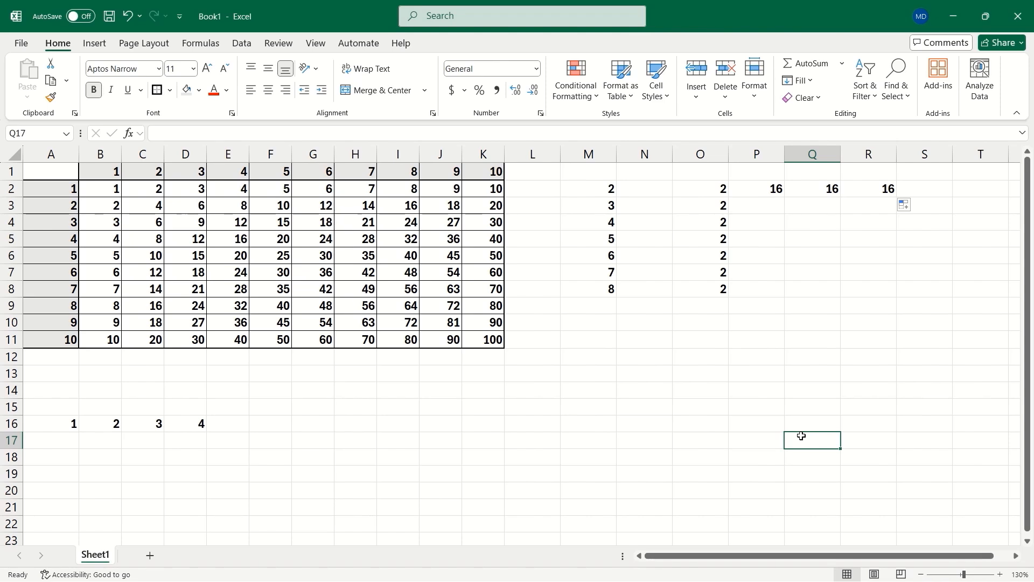
left_click(199, 44)
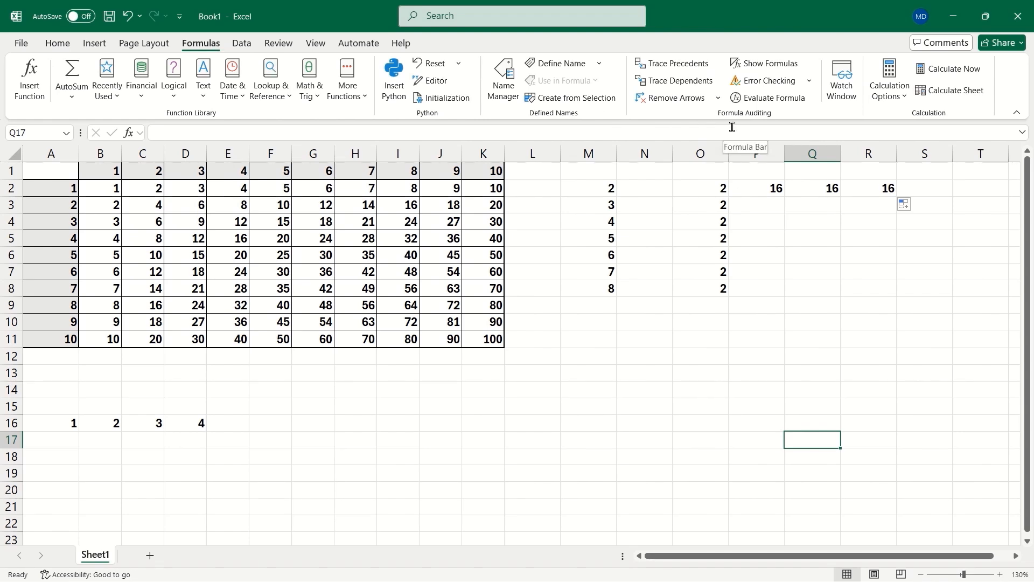
left_click(934, 69)
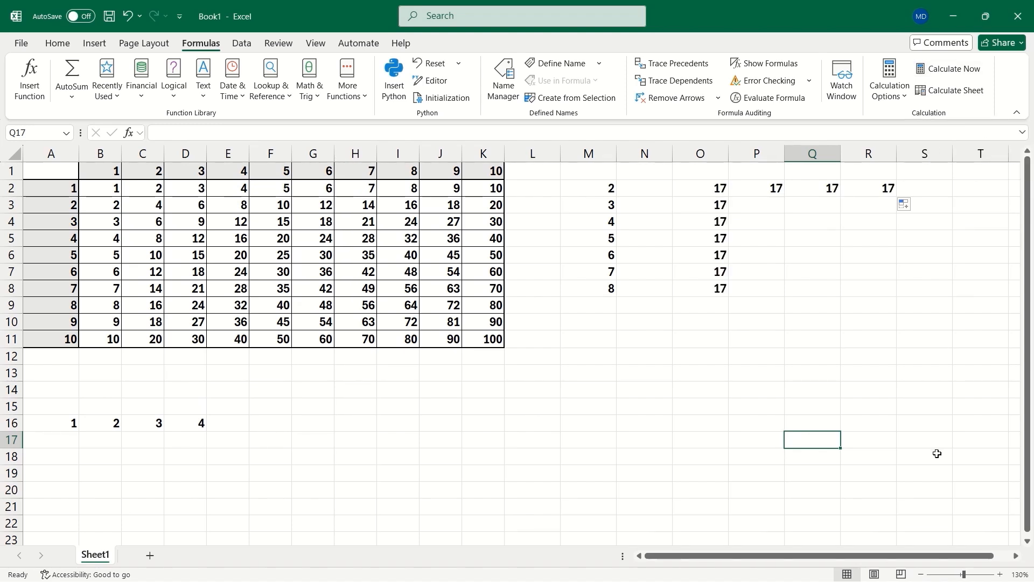
Step: Recalculate the workbook with cell Q11 selected and again with cell O12 selected
left_click(829, 339)
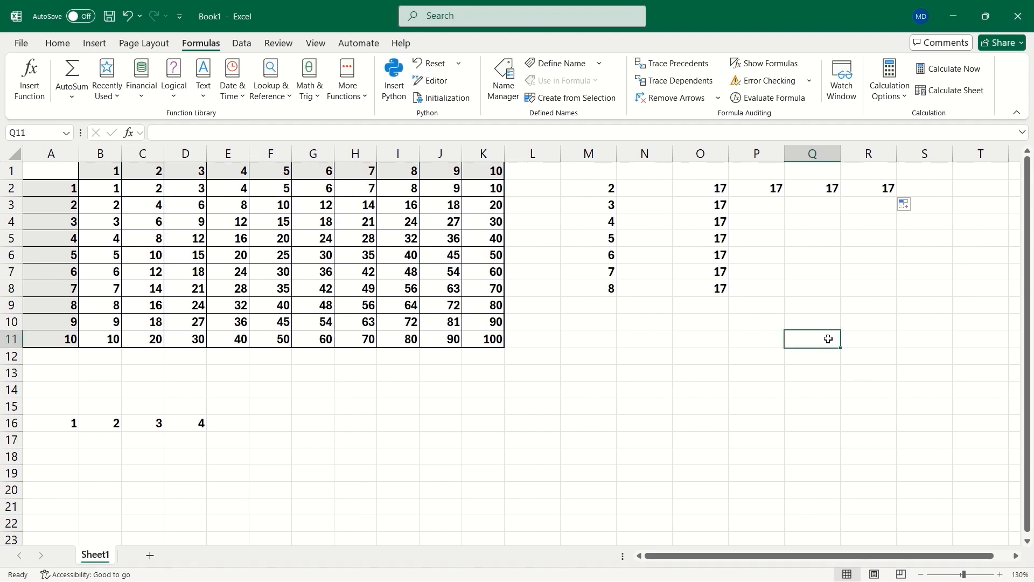
key("F9")
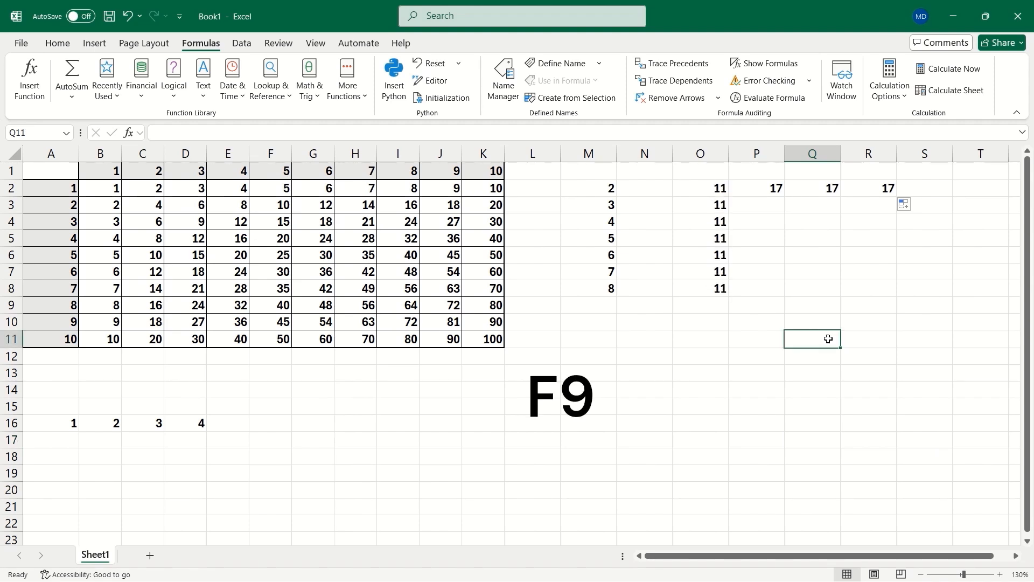
left_click(686, 360)
key("F9")
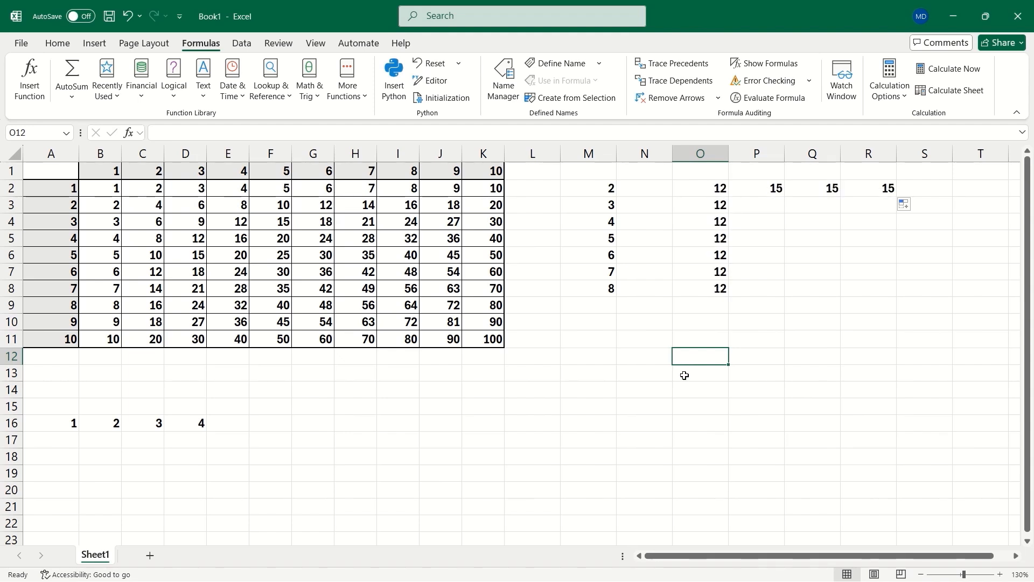
Step: Enter the comparison formula =10>20 in cell M11
left_click(601, 340)
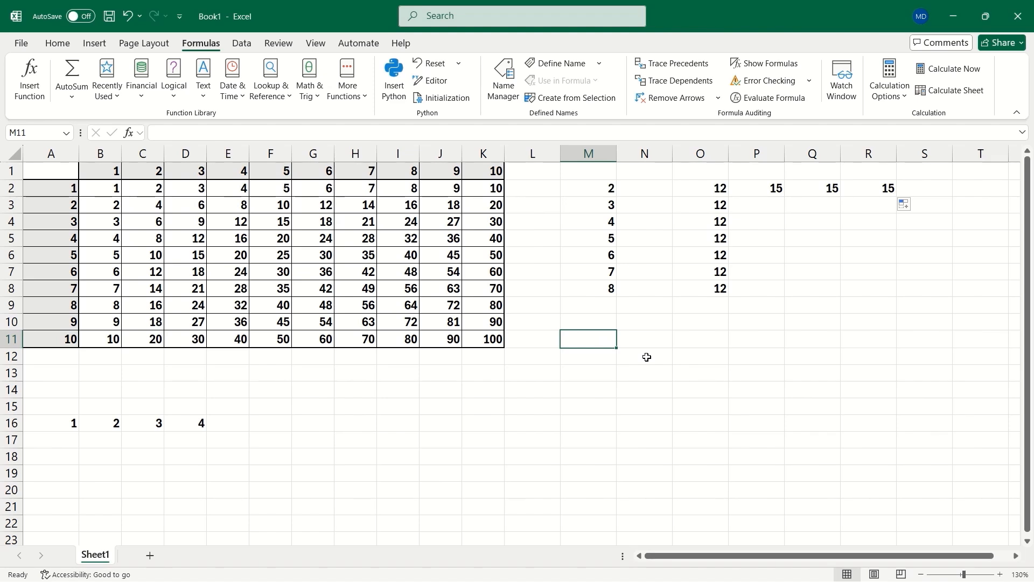
type("=")
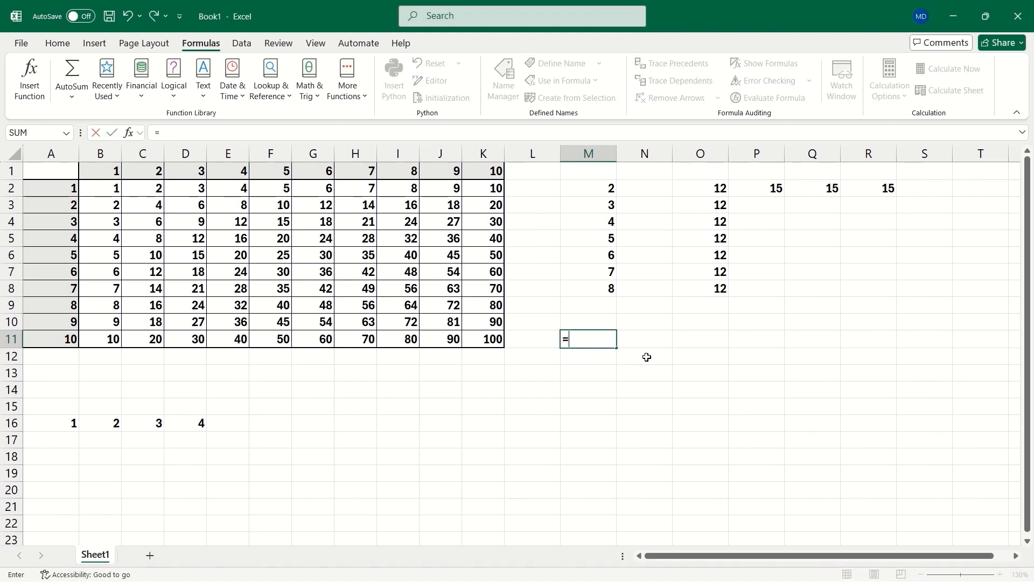
type("10")
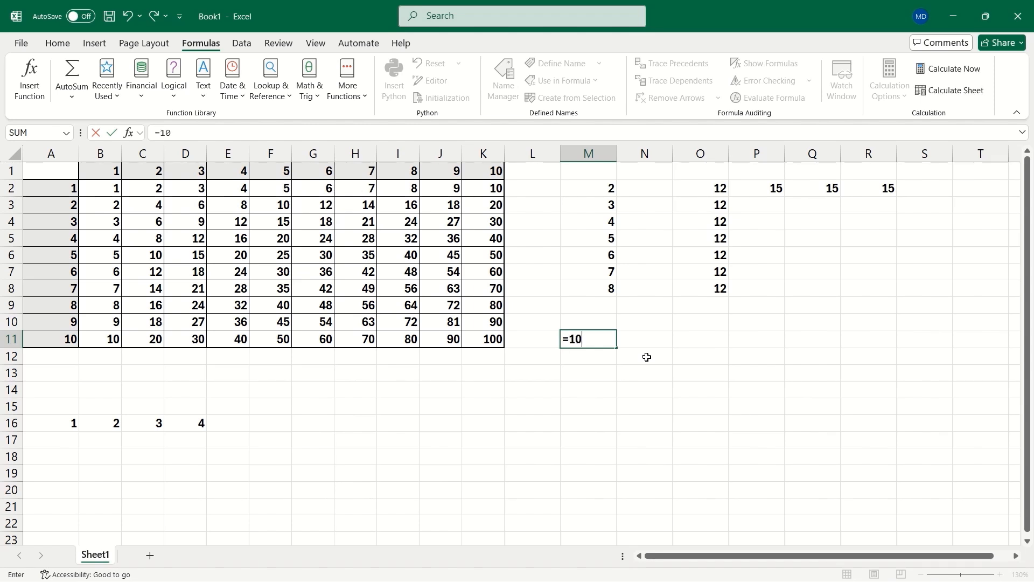
type(">20")
key("Return")
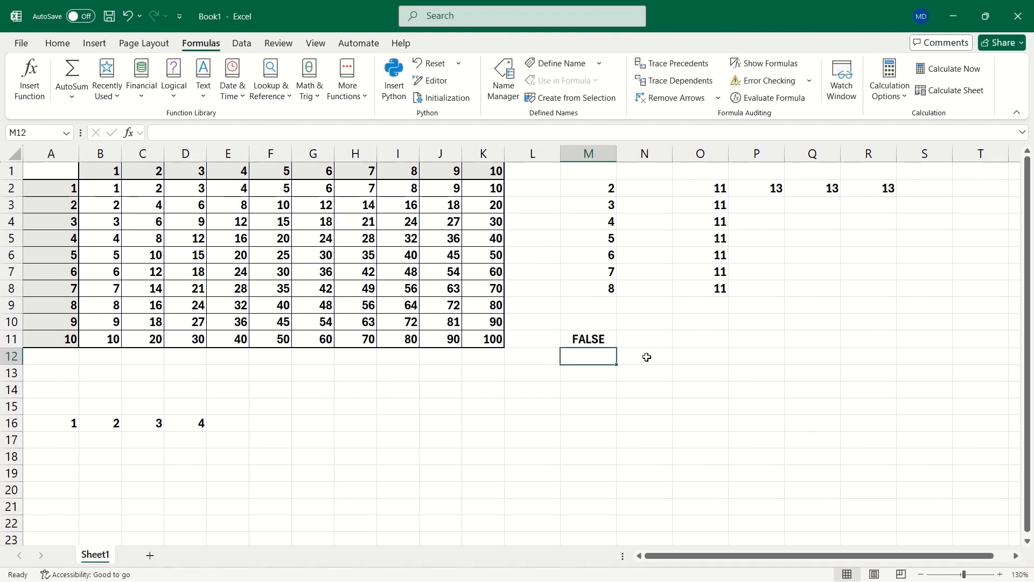
Step: Enter the comparison formulas =10<20 in cell M12 and =10=20 in cell M13
type("=10")
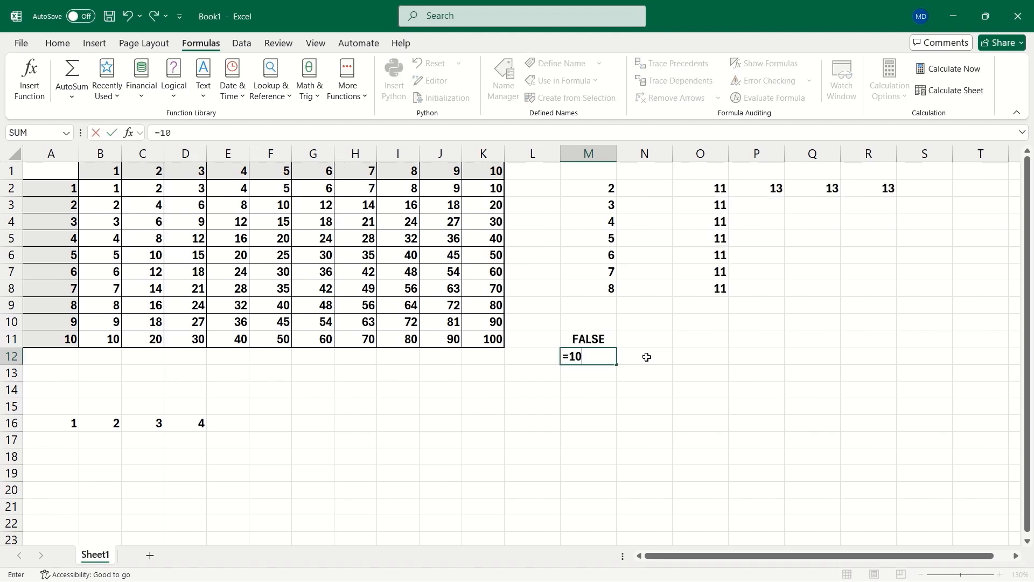
type("<20")
key("Return")
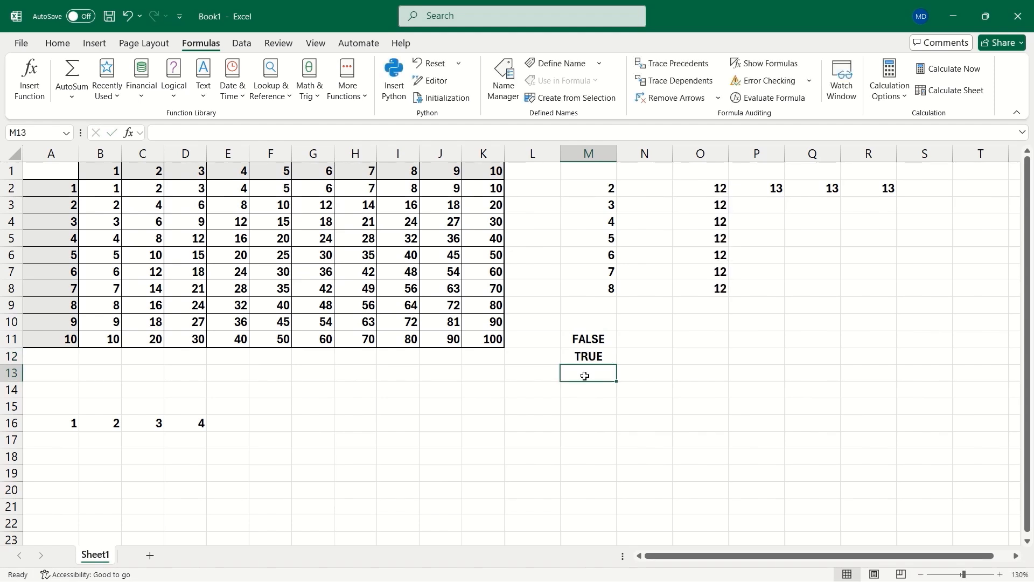
type("=10=20")
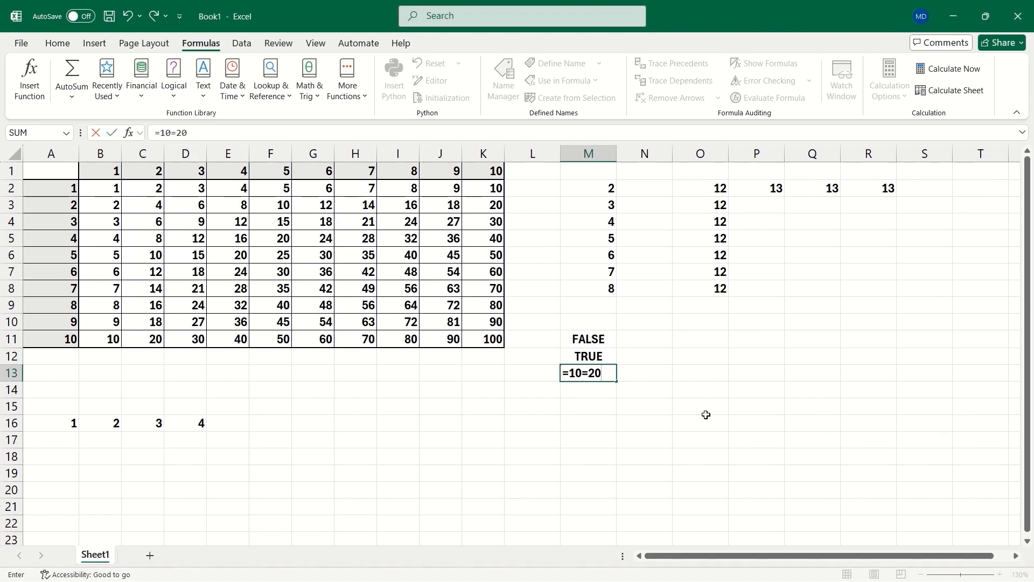
key("Return")
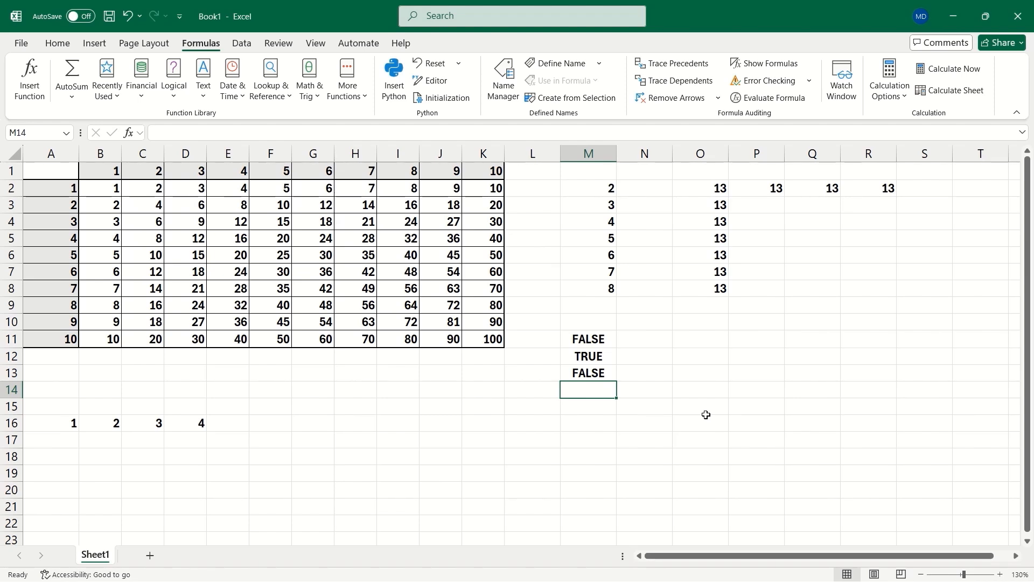
Step: Start a formula-based conditional formatting rule for the multiplication table A1:K11 with the formula =cell("row")=row()
left_click_drag(70, 175, 482, 341)
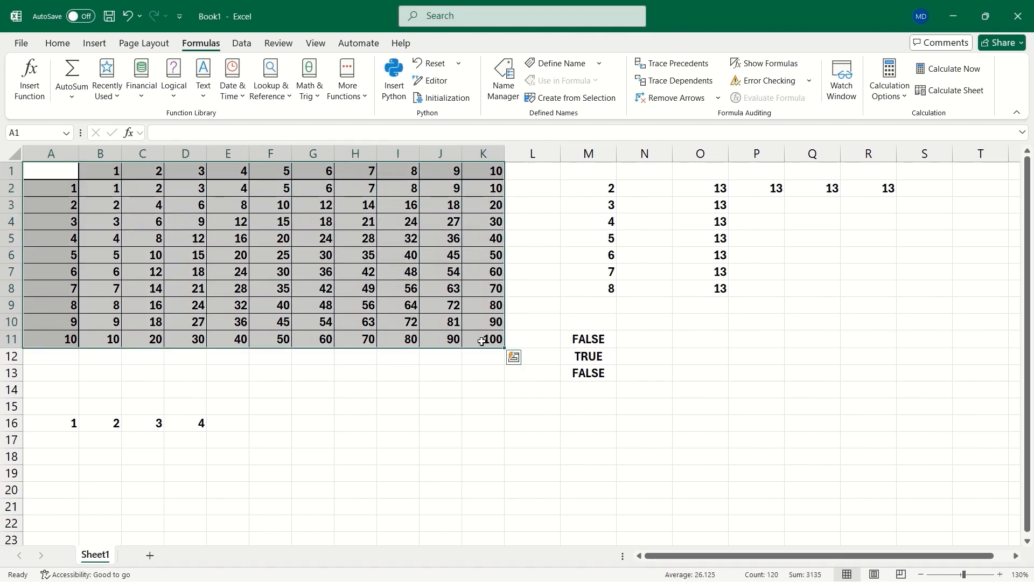
left_click(57, 45)
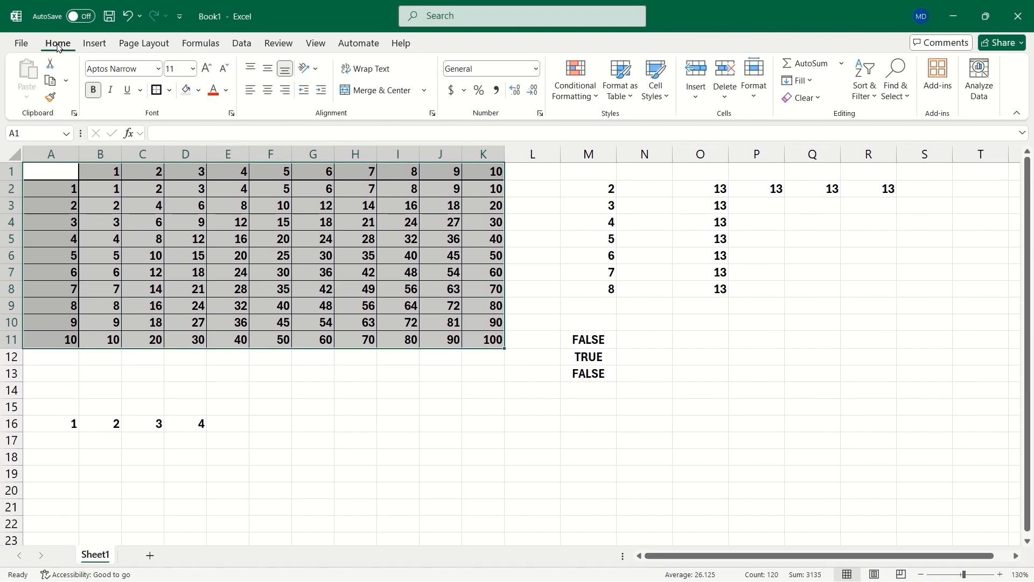
left_click(587, 96)
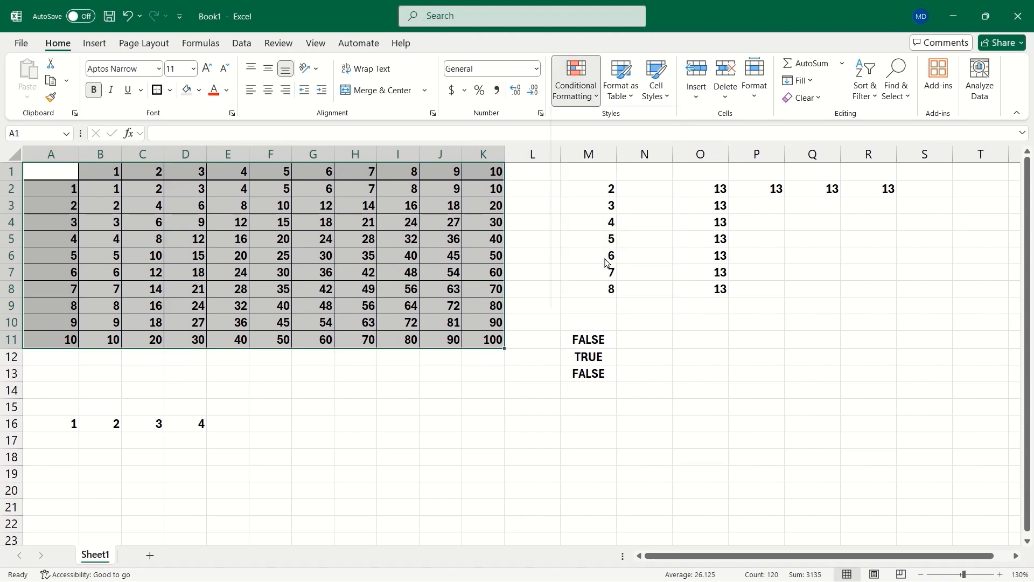
left_click(596, 258)
left_click_drag(560, 152, 838, 210)
left_click(654, 336)
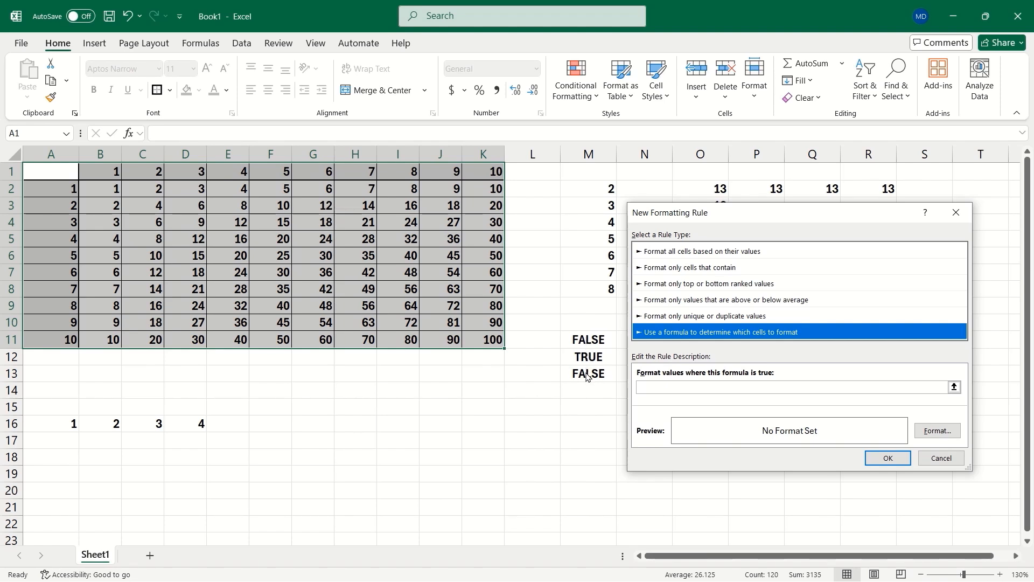
left_click(653, 387)
type("=cell")
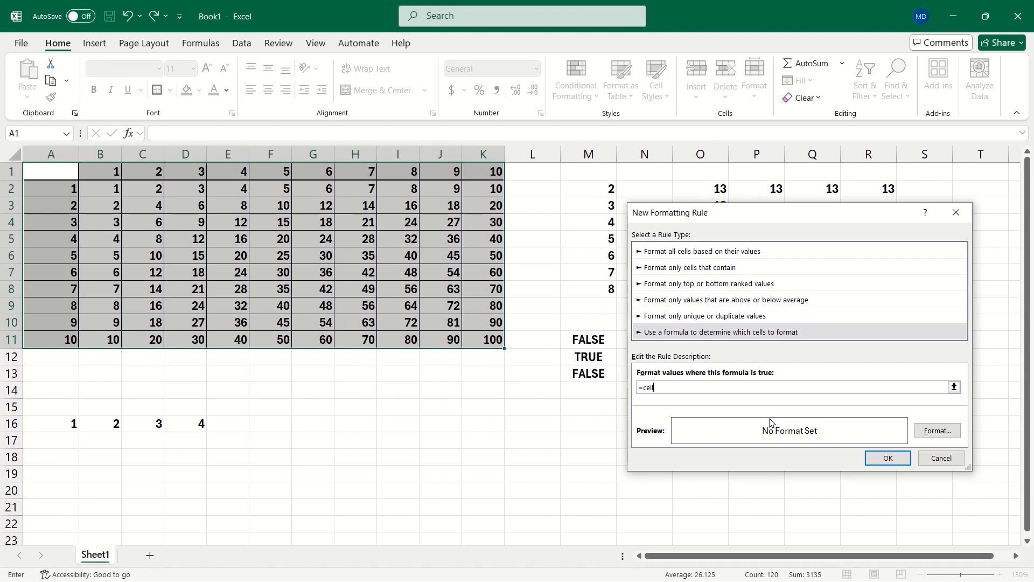
type("(\"row\")=row()")
Step: Give the new formatting rule a light blue background fill and apply it to the table
left_click(937, 430)
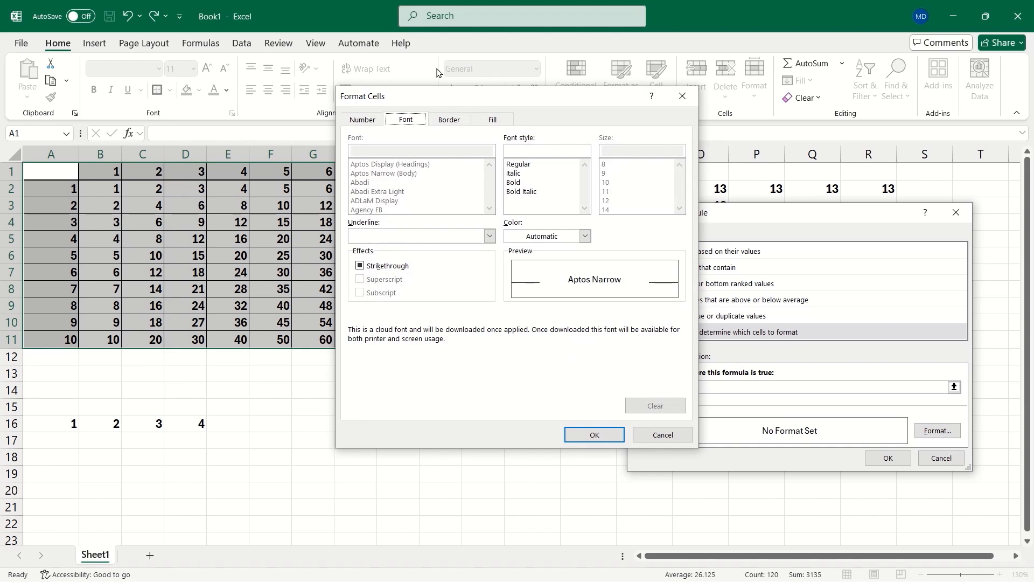
left_click(493, 120)
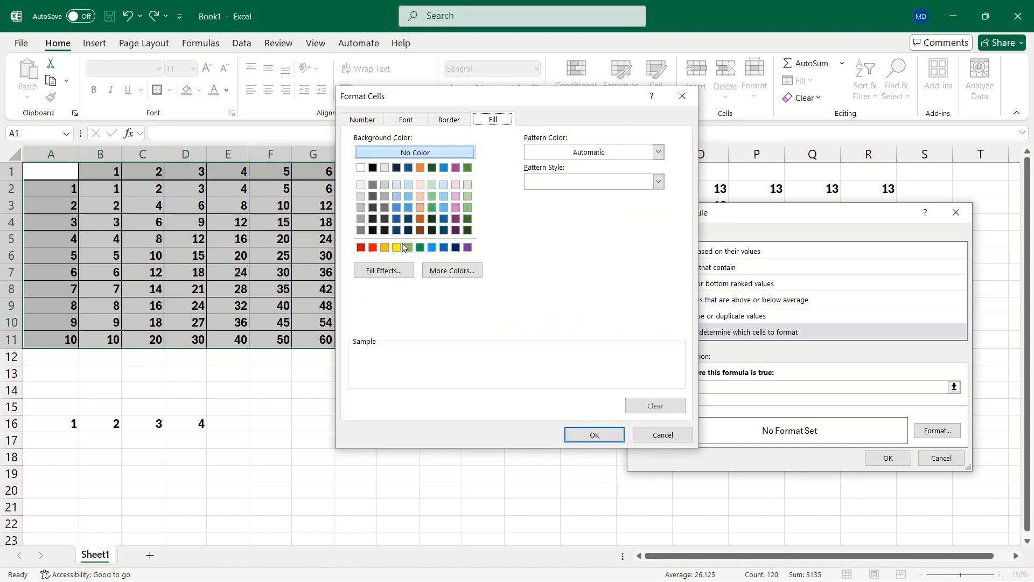
left_click(396, 186)
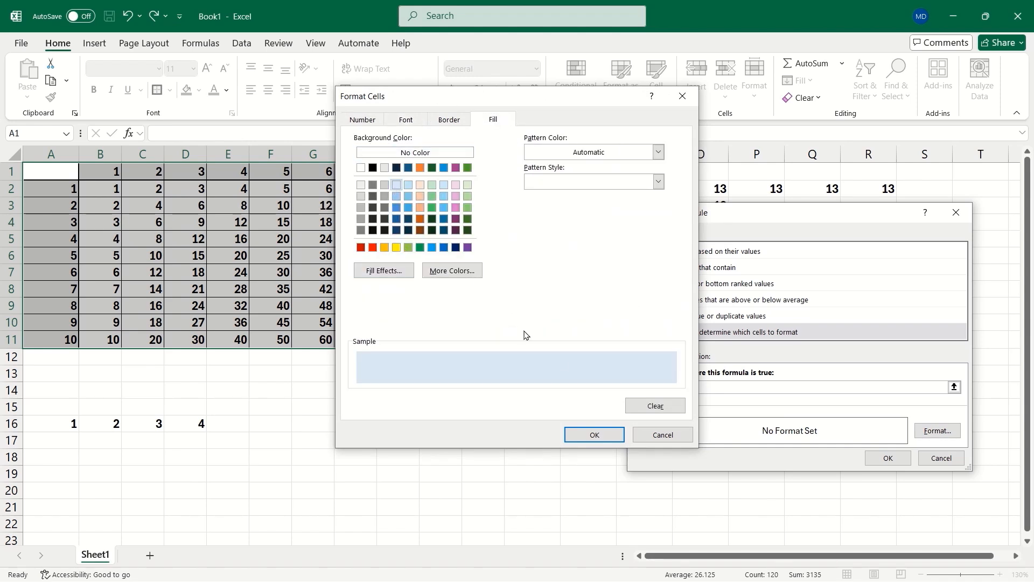
left_click(597, 433)
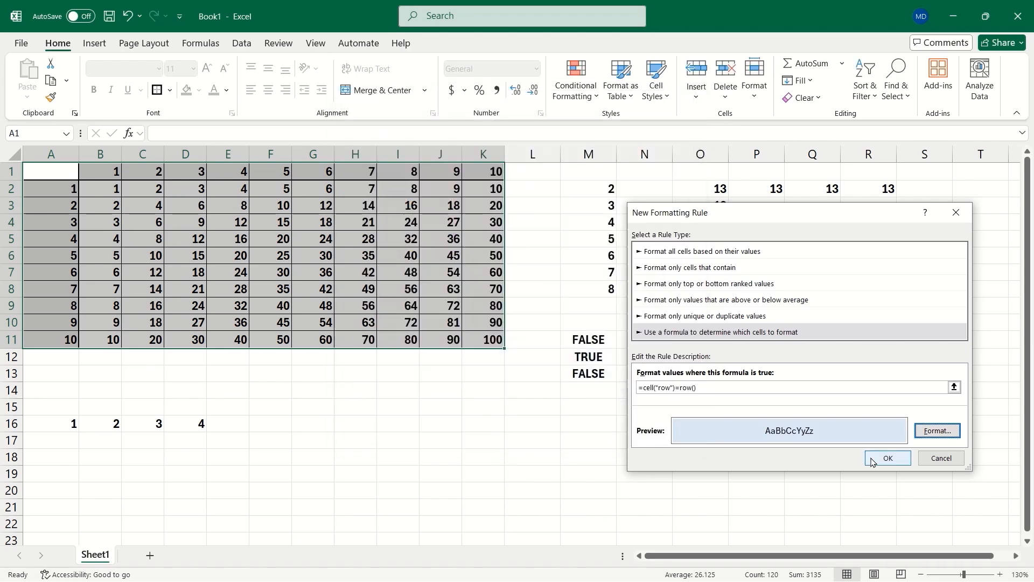
left_click(887, 459)
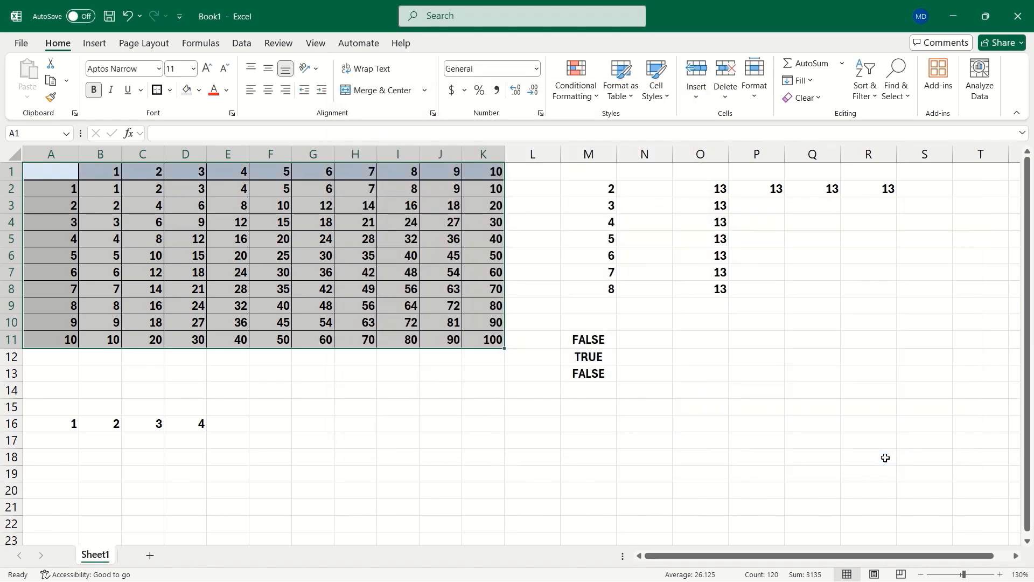
Step: Test the row highlight by re-entering the formula in F5 and recalculating with other cells in column F selected
double_click(253, 240)
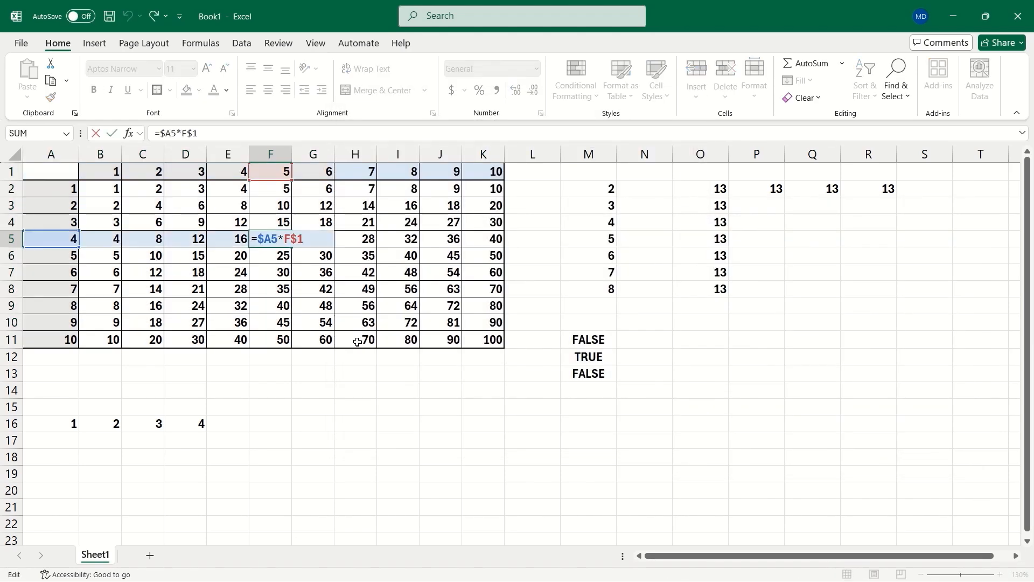
key("Return")
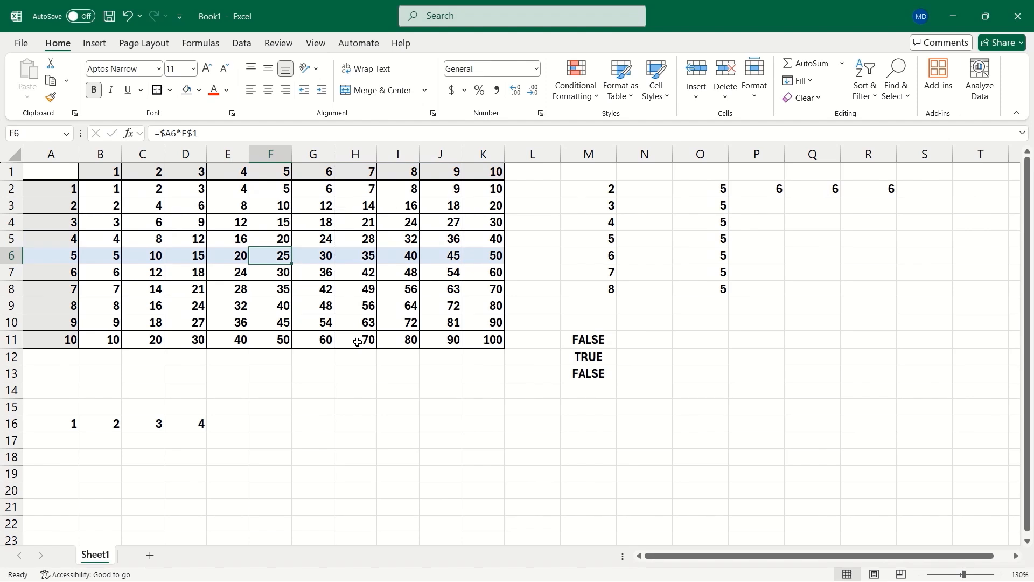
key("Up")
key("Up")
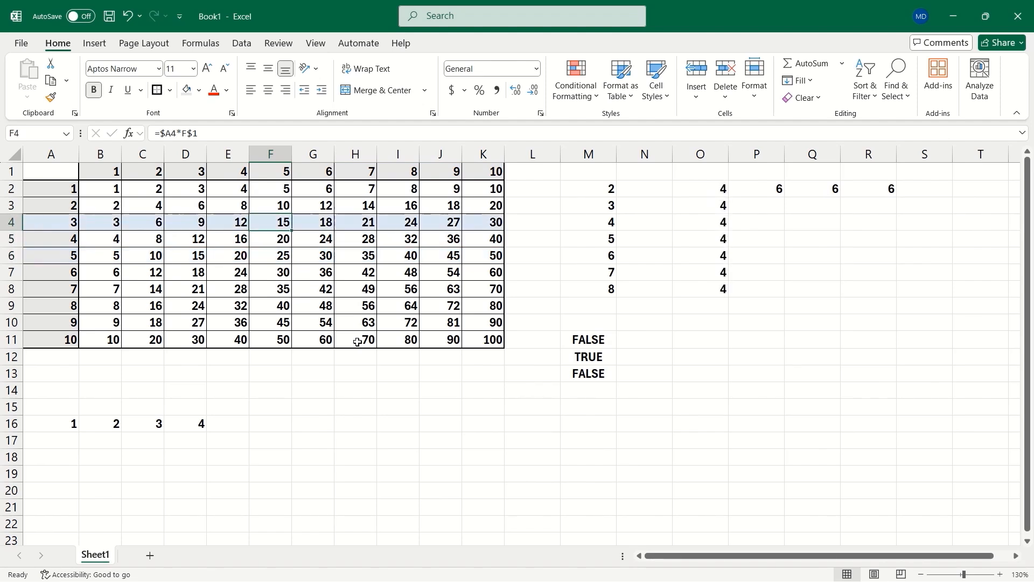
key("Down")
key("Down")
key("Down")
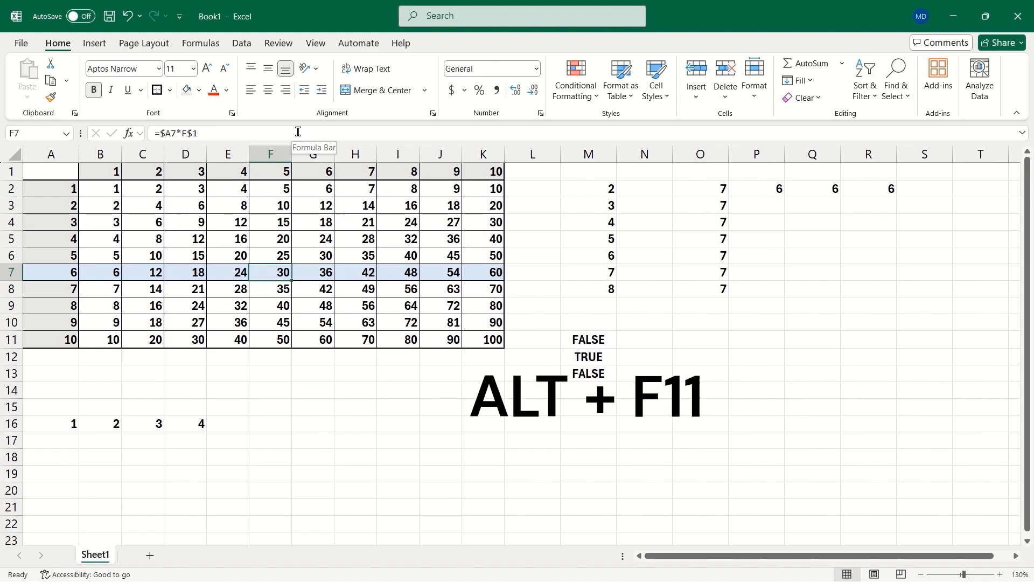
Step: Switch to the Visual Basic editor and create a Worksheet_SelectionChange procedure in Sheet1's code module
key("alt+F11")
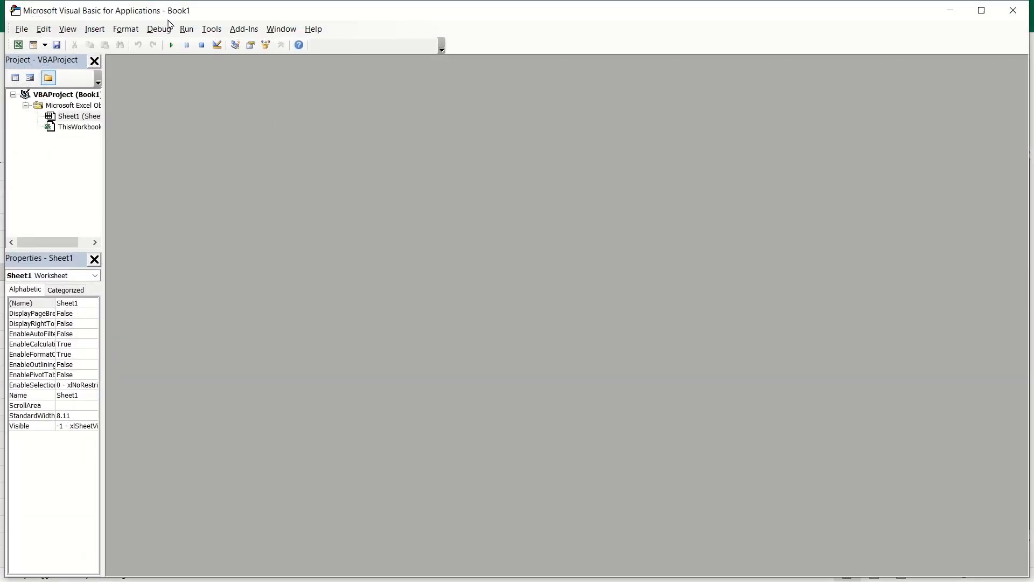
double_click(73, 117)
left_click(233, 103)
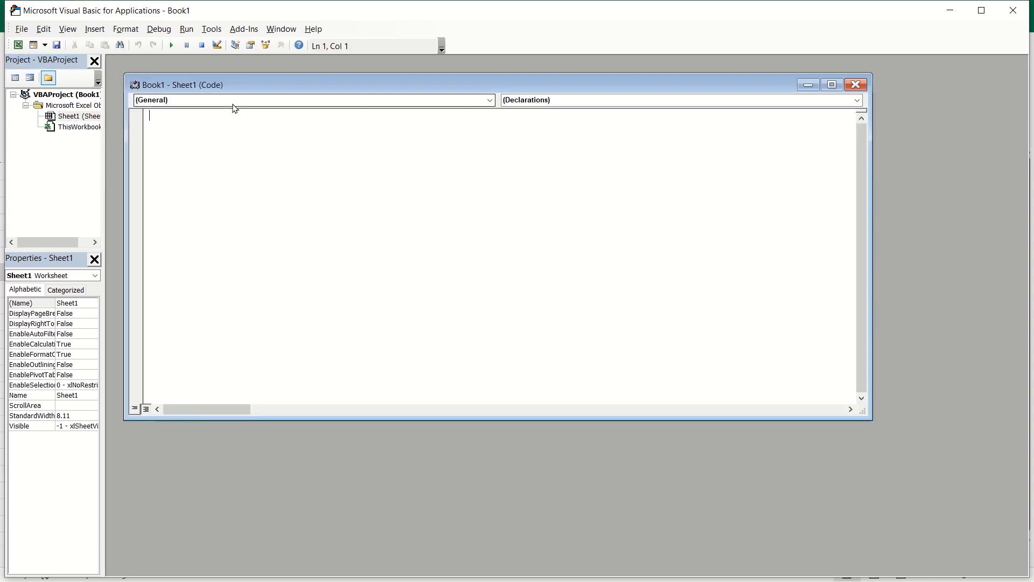
left_click(233, 122)
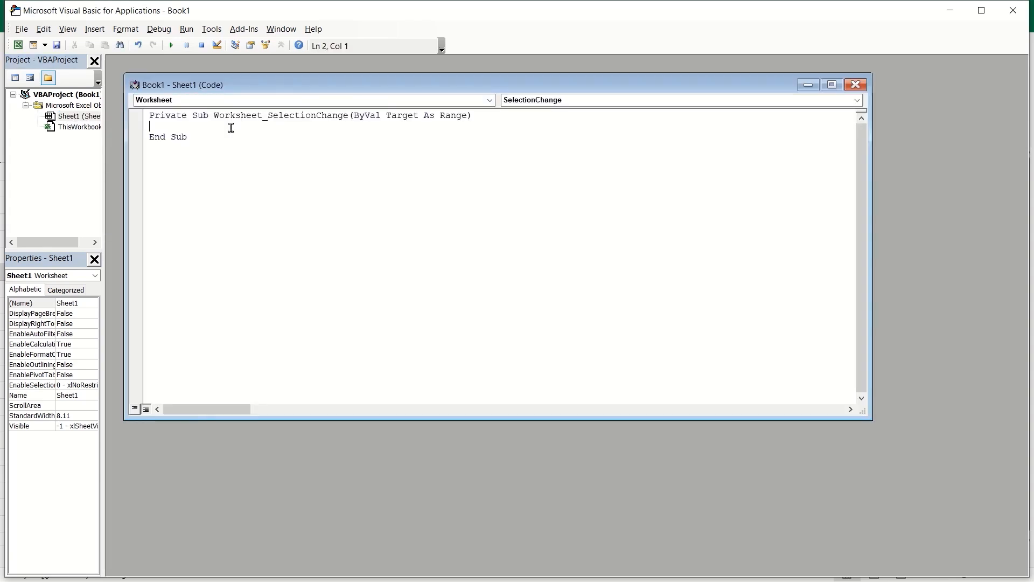
Step: Add the statement Application.Calculate to the body of the Worksheet_SelectionChange procedure
key("Return")
type("ap")
key("ctrl+space")
key("Down")
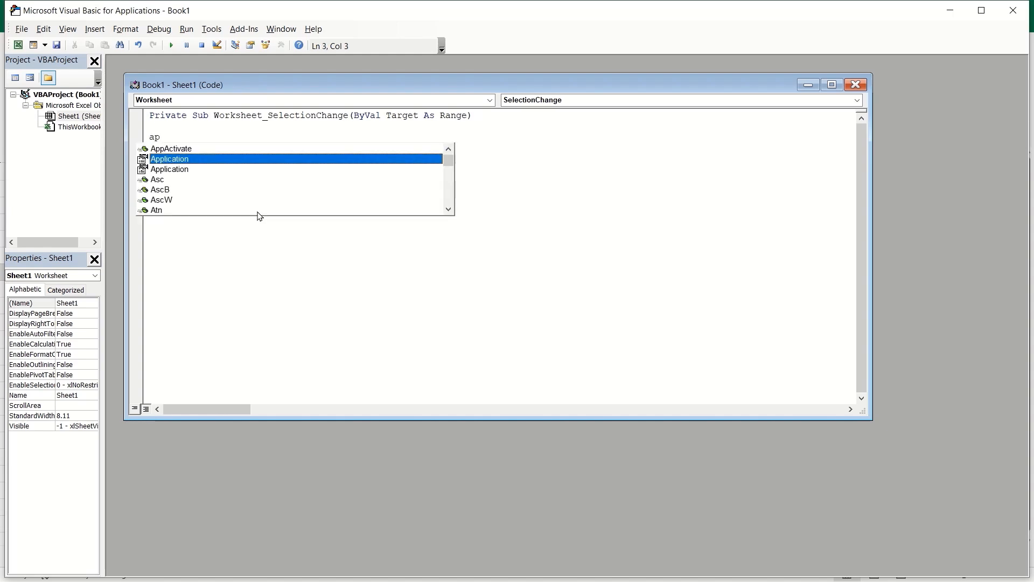
key("Tab")
type(".ca")
key("Tab")
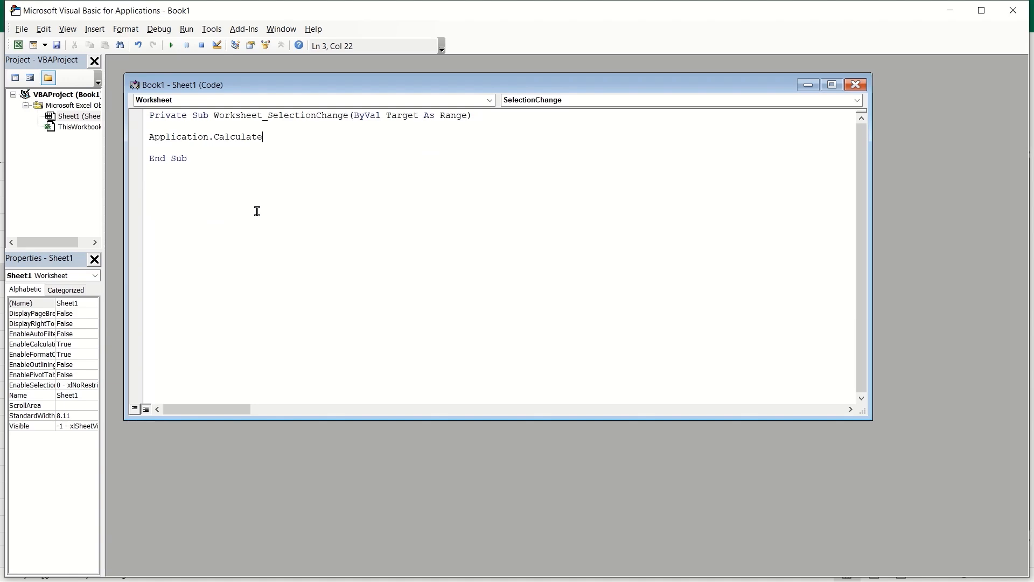
Step: Return to the worksheet and test the automatic row highlight by selecting several table cells in column F, ending on F4
key("alt+F11")
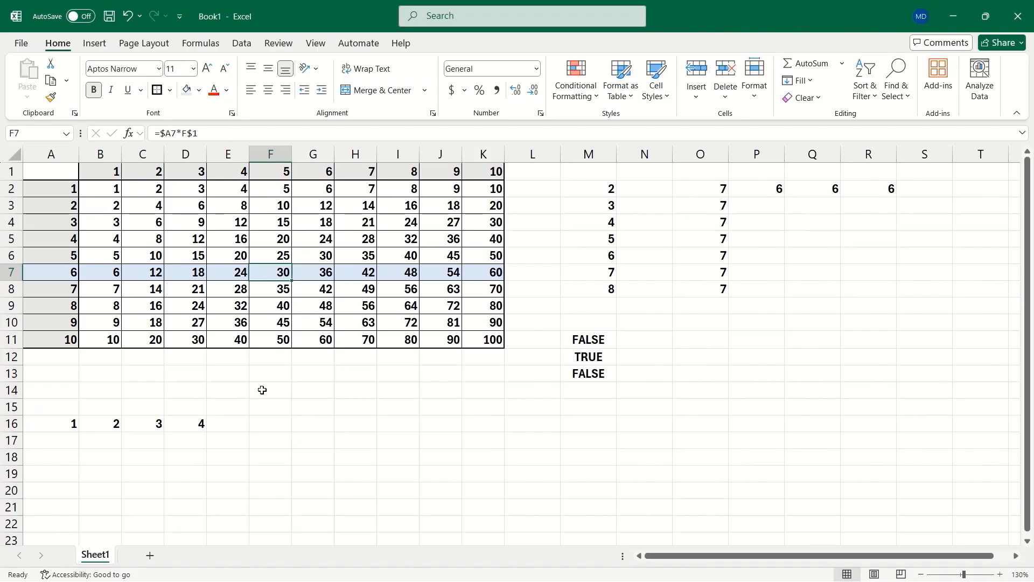
left_click(273, 226)
left_click(268, 273)
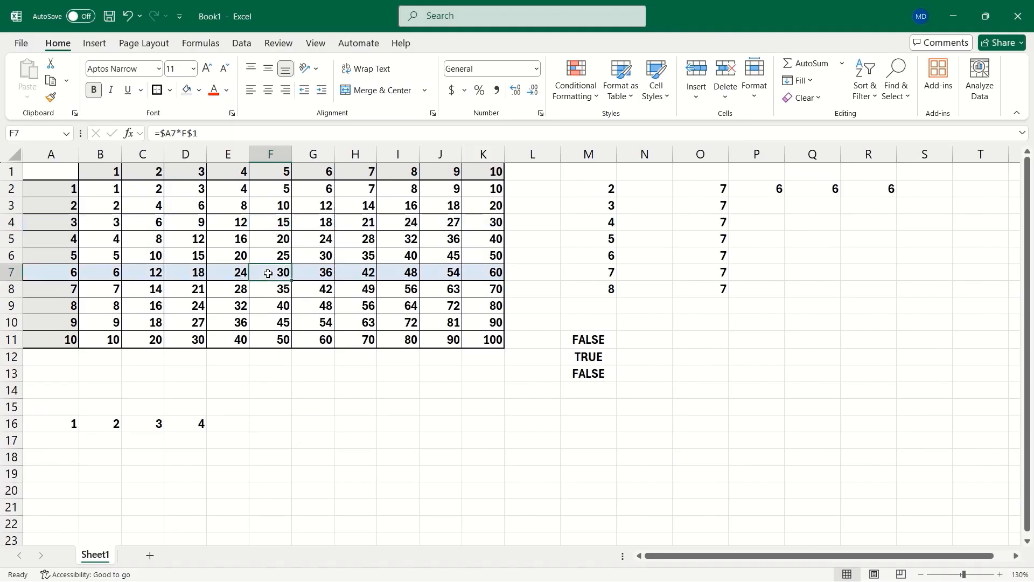
left_click(270, 309)
left_click(266, 258)
left_click(266, 221)
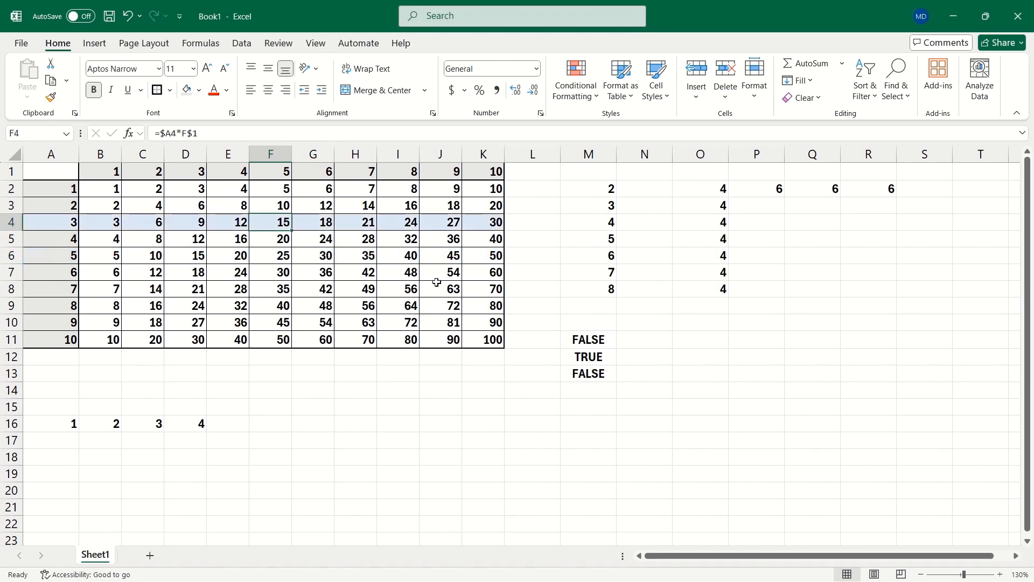
Step: Test copying by copying cell F4 and moving the selection to B4, and reselect F4
key("ctrl+c")
key("Left")
key("Left")
key("Left")
key("Left")
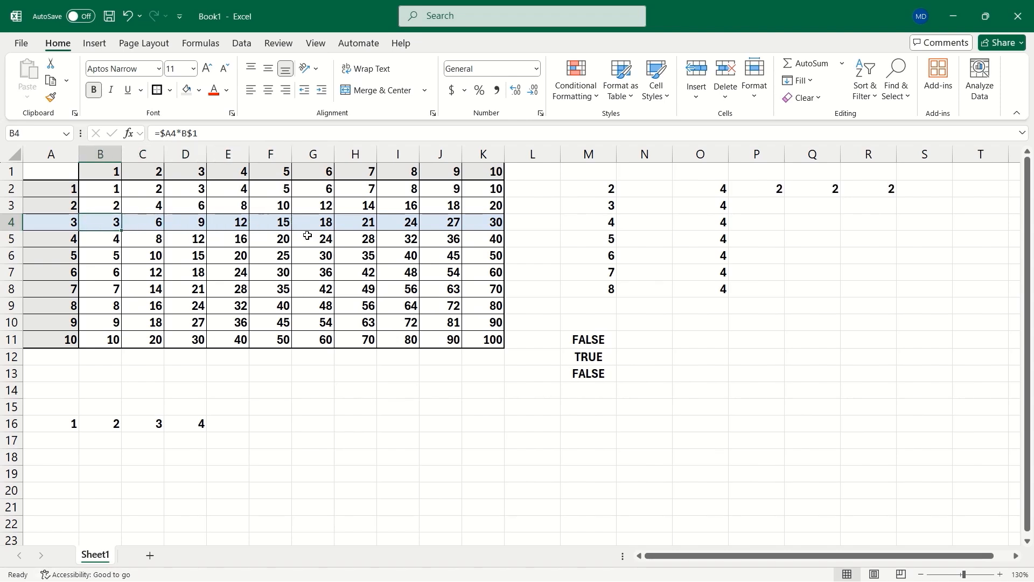
left_click(275, 226)
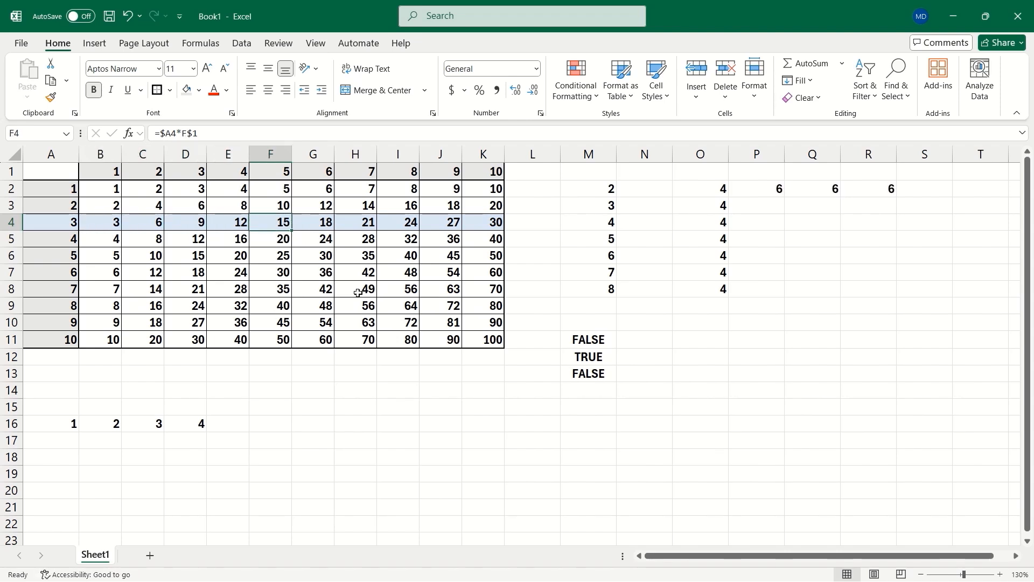
Step: In the Visual Basic editor, wrap Application.Calculate in the condition If Application.CutCopyMode = False Then, and return to the worksheet
key("alt+F11")
type("if appli")
key("ctrl+space")
key("Tab")
type(".cutcopy")
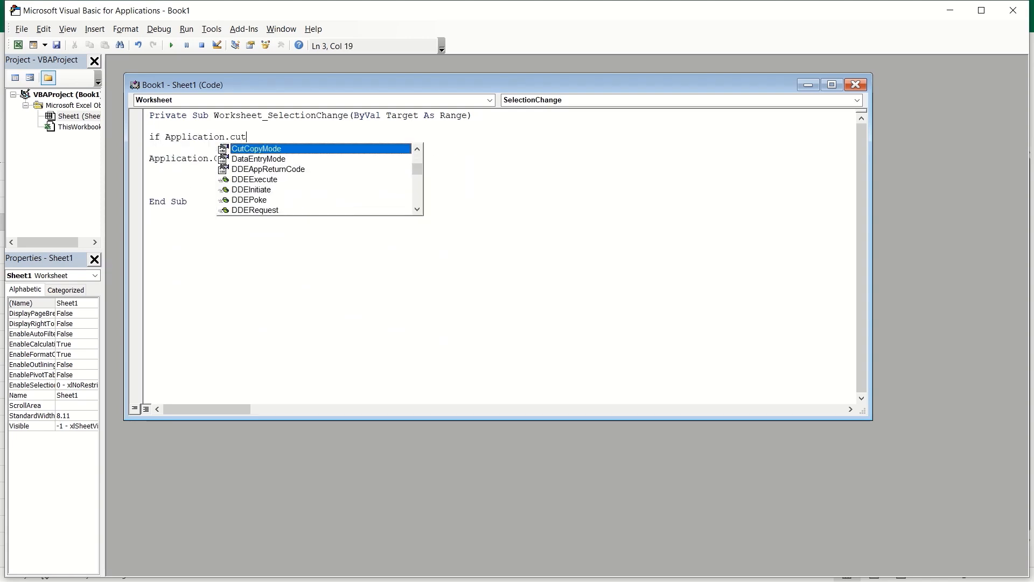
key("Tab")
type("= false t")
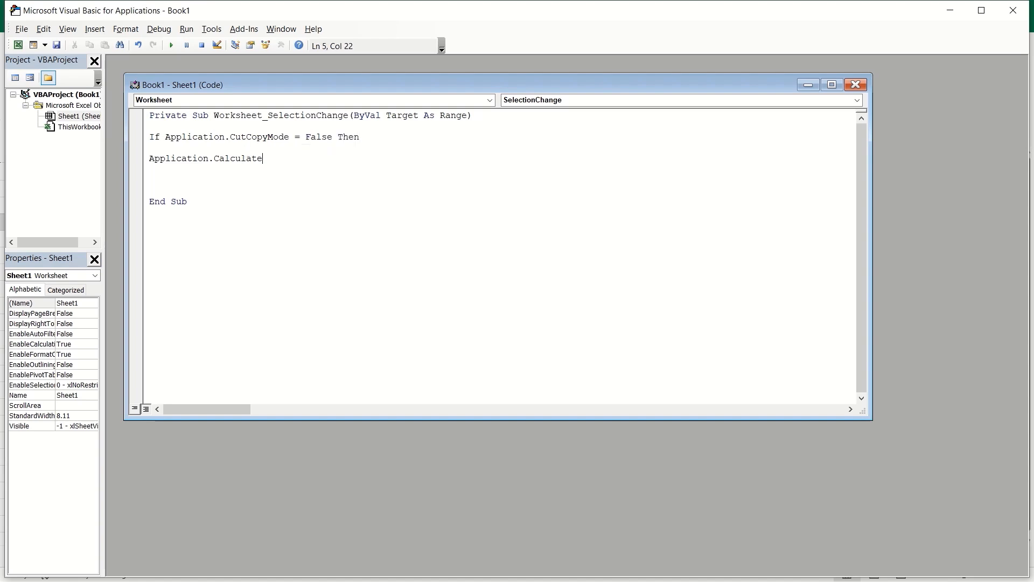
type("f")
key("Up")
key("alt+F11")
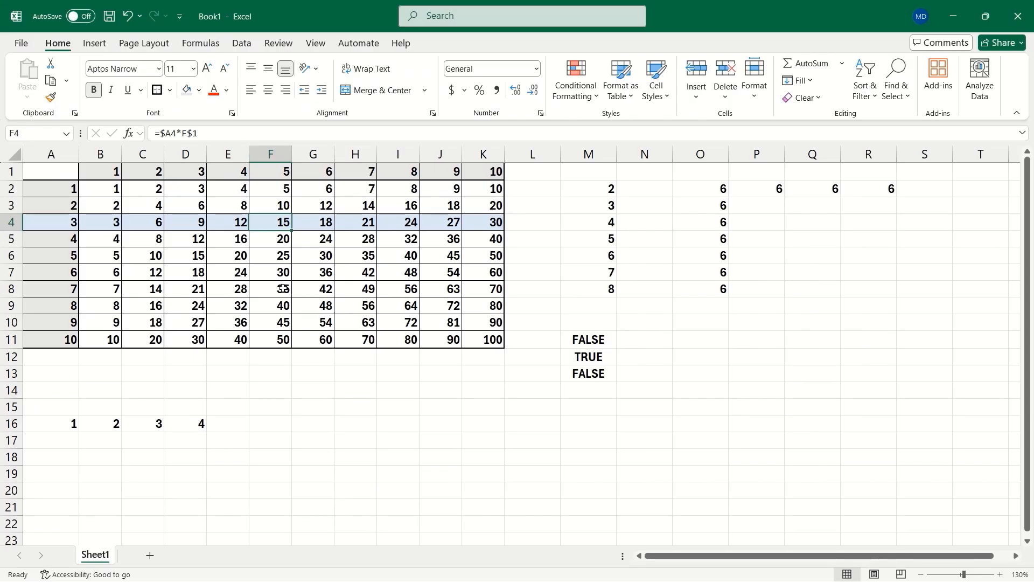
Step: Copy the formula in cell F4, paste it into F7 and end copy mode
key("ctrl+c")
key("Down")
key("Down")
key("Down")
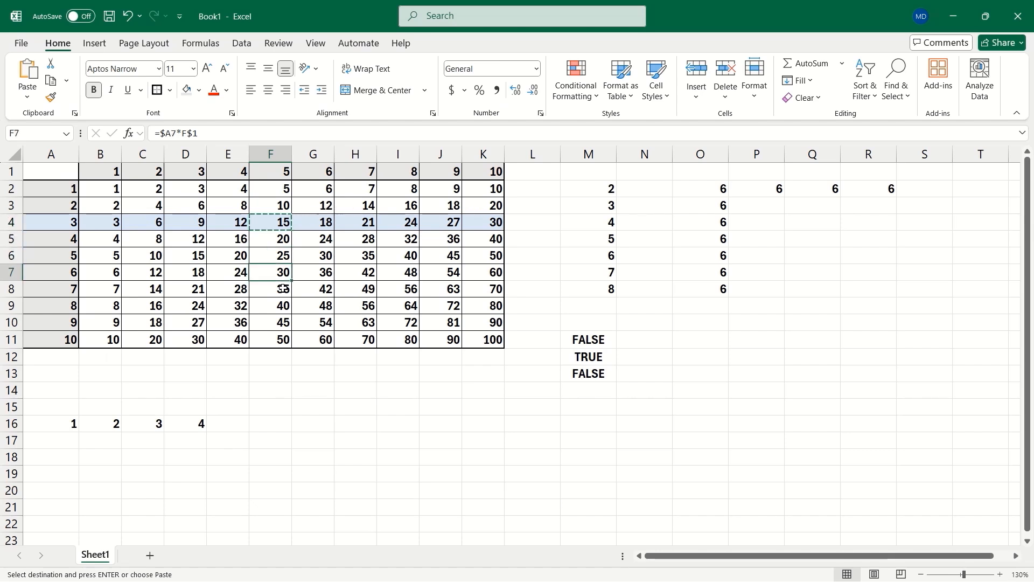
key("ctrl+v")
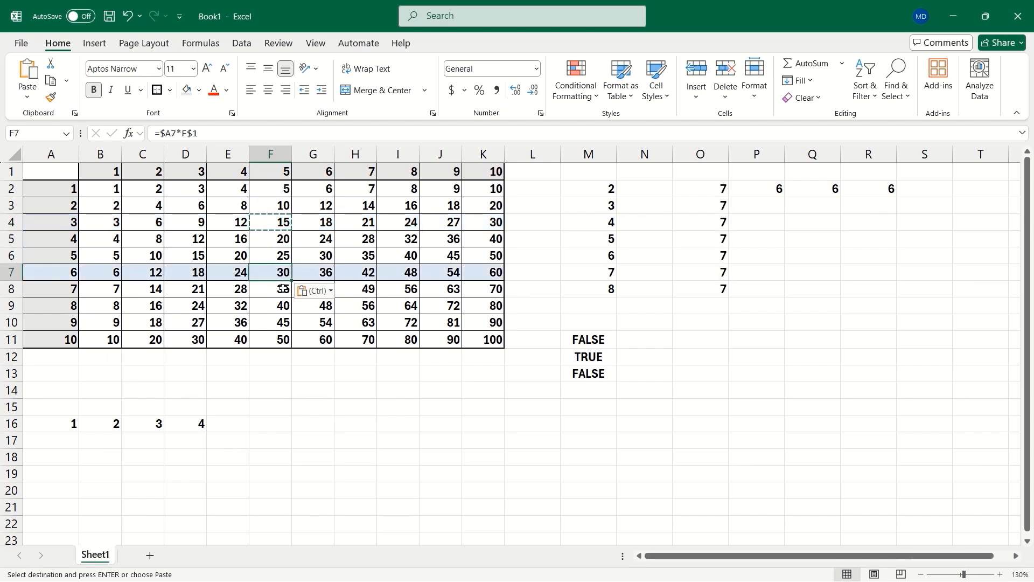
key("Escape")
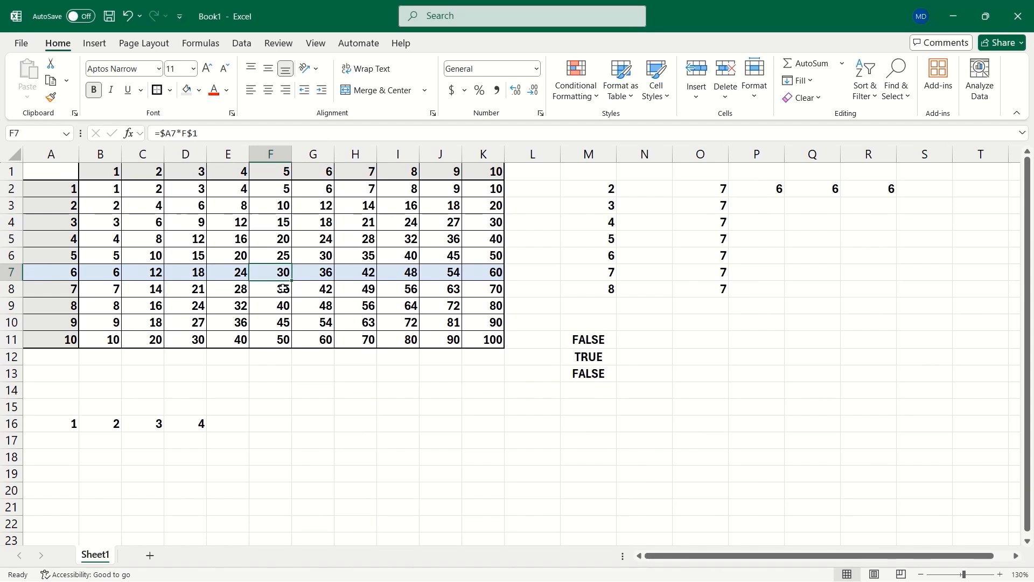
Step: Change the table's conditional formatting rule formula to =CELL("col")=COLUMN() and apply it
left_click(575, 83)
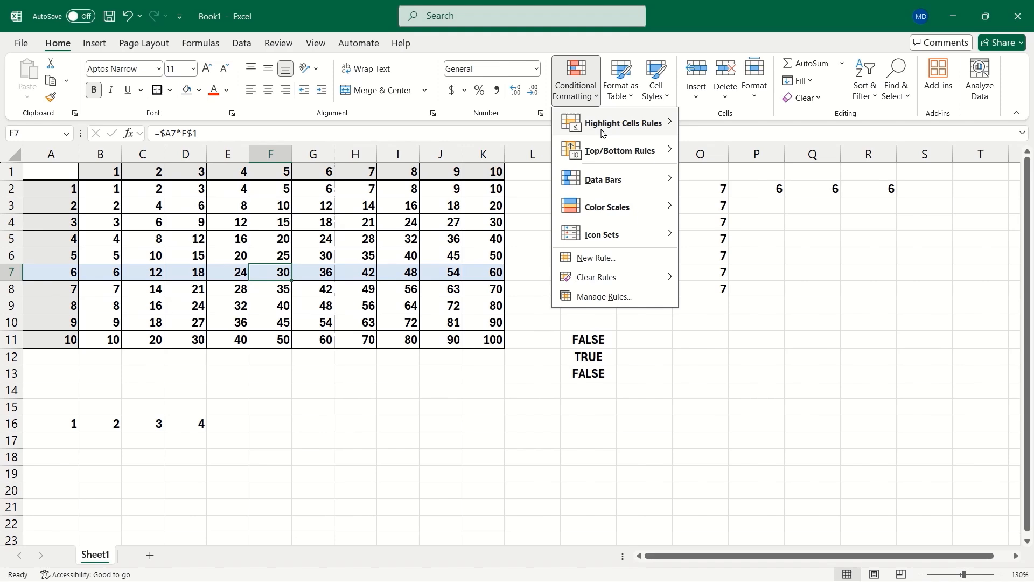
left_click(603, 297)
double_click(535, 324)
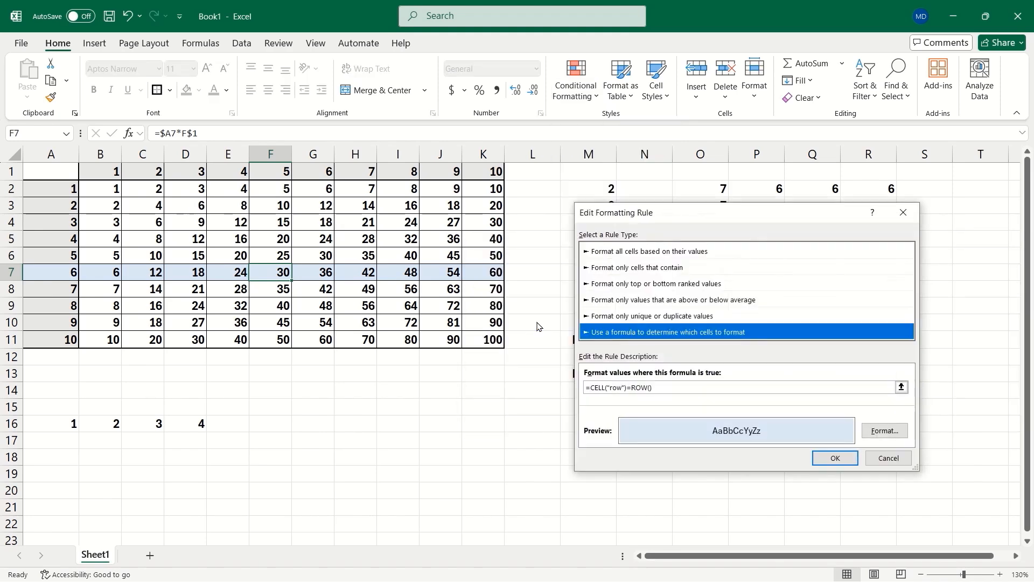
left_click(619, 388)
key("BackSpace")
key("BackSpace")
key("BackSpace")
type("col")
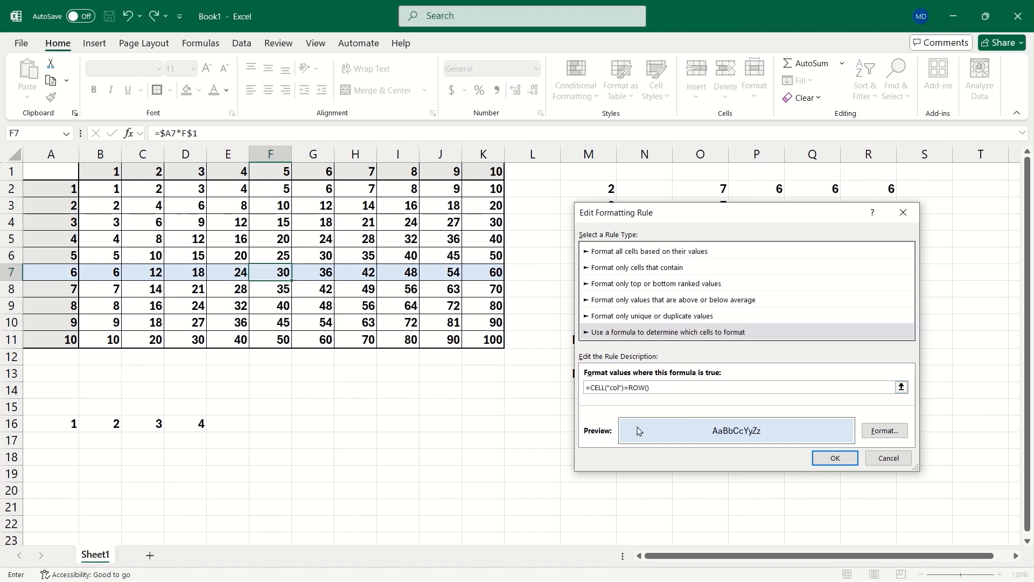
left_click(644, 387)
key("BackSpace")
key("BackSpace")
left_click(834, 457)
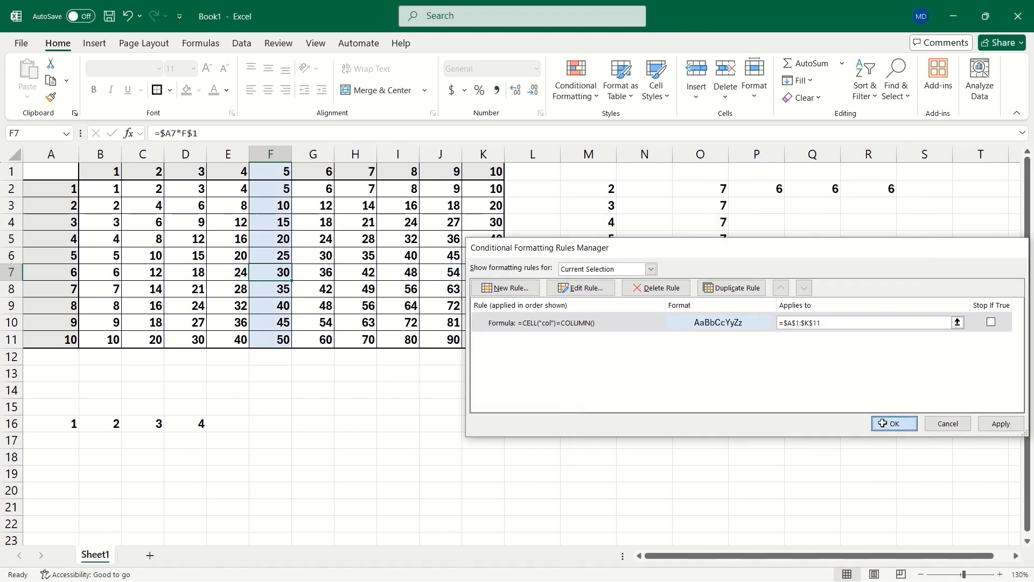
left_click(893, 424)
Step: Test the column highlight by moving the selection back and forth along row 7, ending on E7
key("Left")
key("Left")
key("Right")
key("Right")
key("Right")
key("Right")
key("Left")
key("Left")
key("Left")
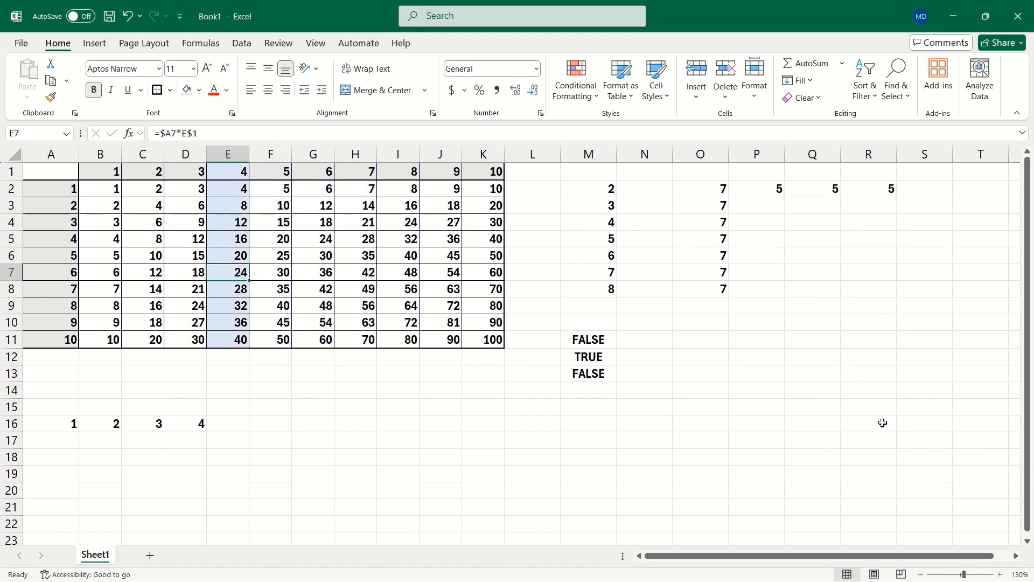
Step: Edit the conditional formatting rule formula to =AND(CELL("col")=COLUMN(),CELL("row")=ROW()) and apply it
left_click(575, 83)
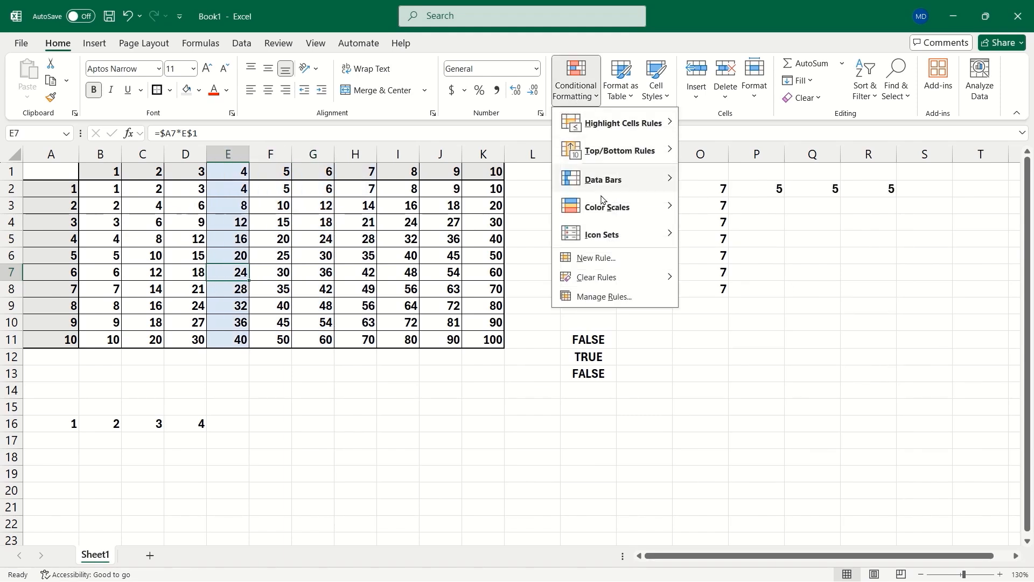
left_click(603, 296)
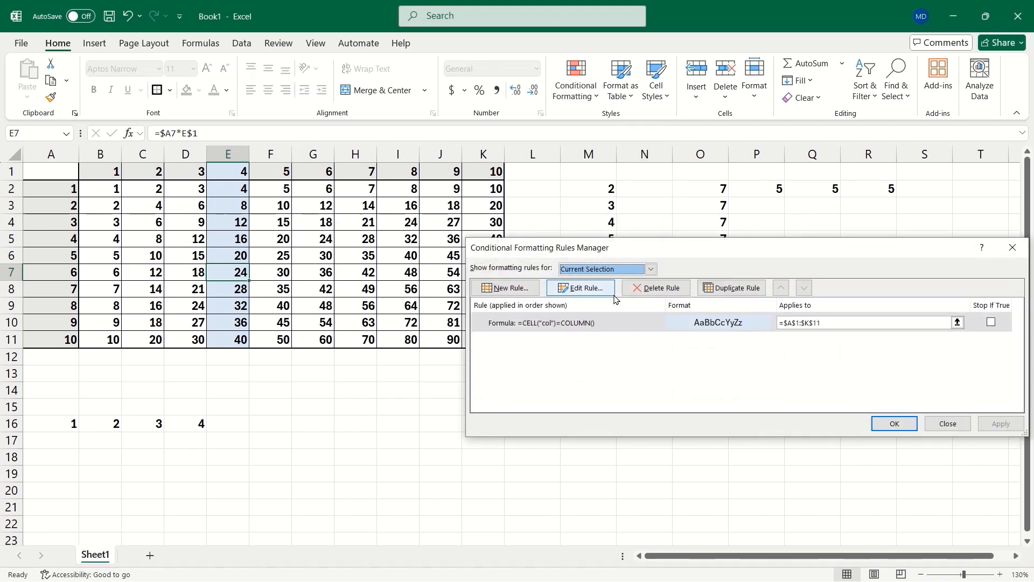
double_click(554, 324)
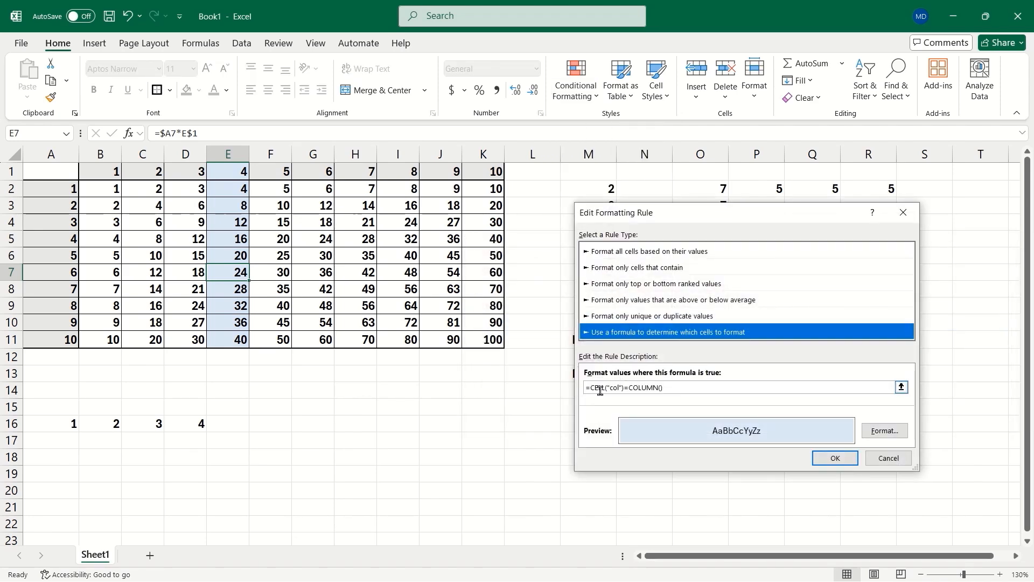
left_click(589, 387)
type("and(")
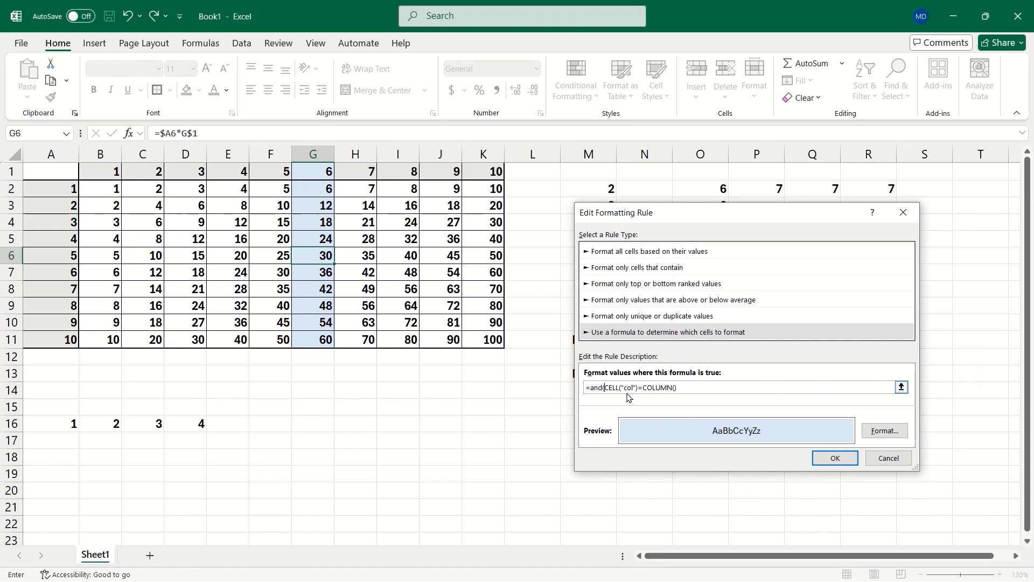
left_click(706, 393)
type(",cell(\"row\")=row(")
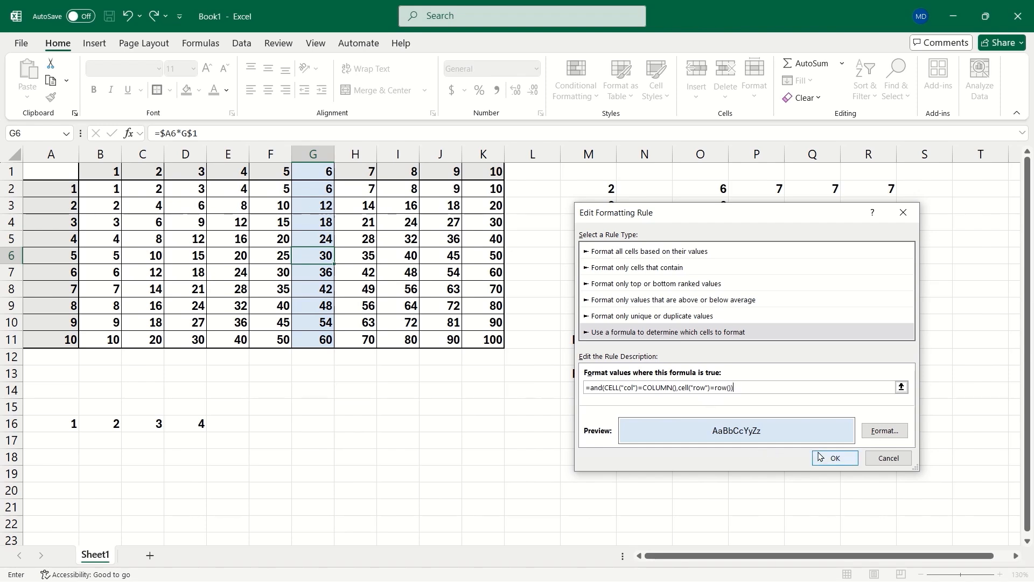
left_click(832, 458)
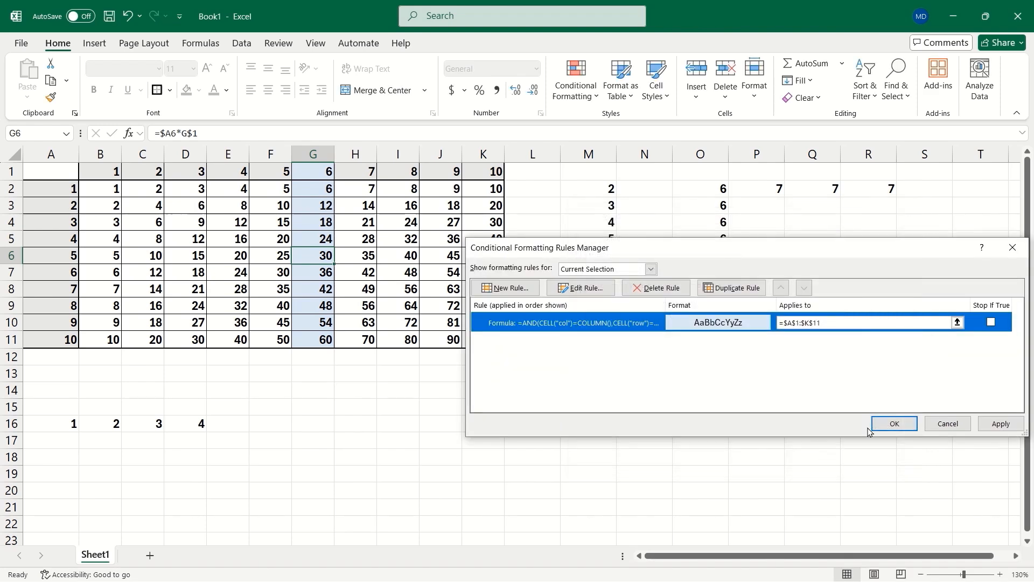
left_click(883, 426)
Step: Test the single-cell highlight by selecting various cells across the multiplication table, ending on G6
key("Left")
key("Left")
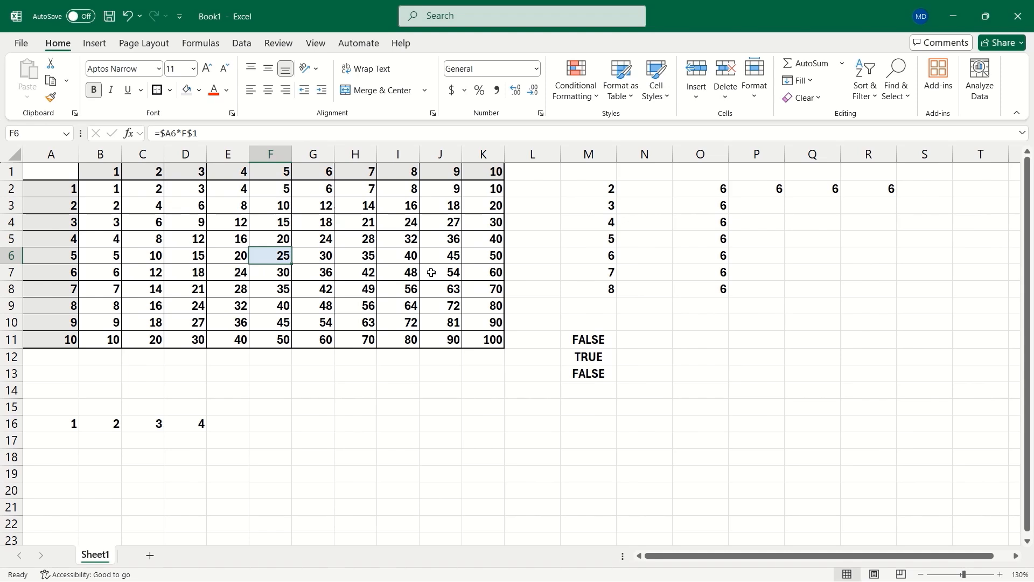
key("Up")
key("Up")
key("Up")
key("Down")
key("Down")
key("Down")
key("Up")
key("Up")
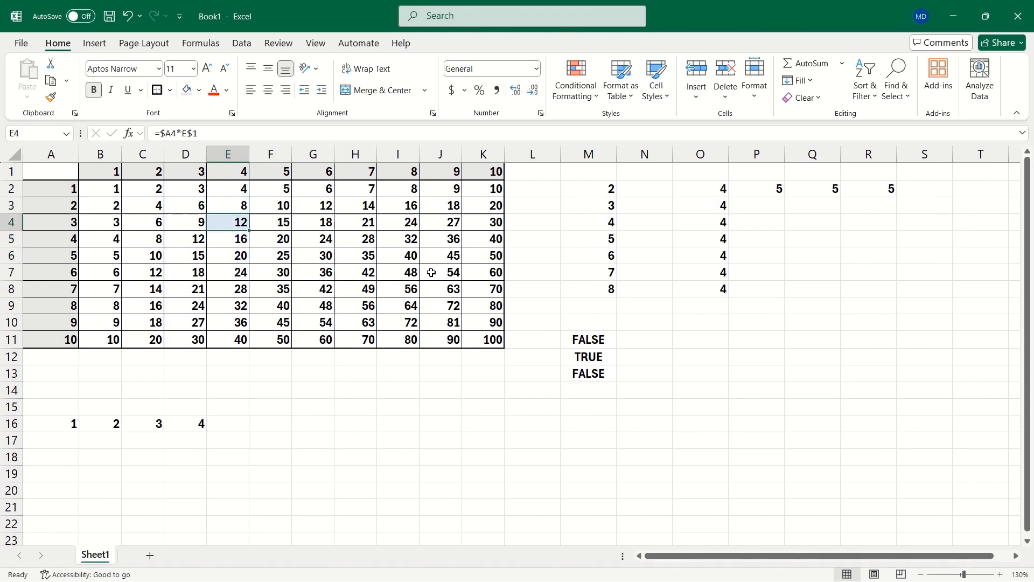
left_click(418, 260)
left_click(288, 298)
left_click(203, 238)
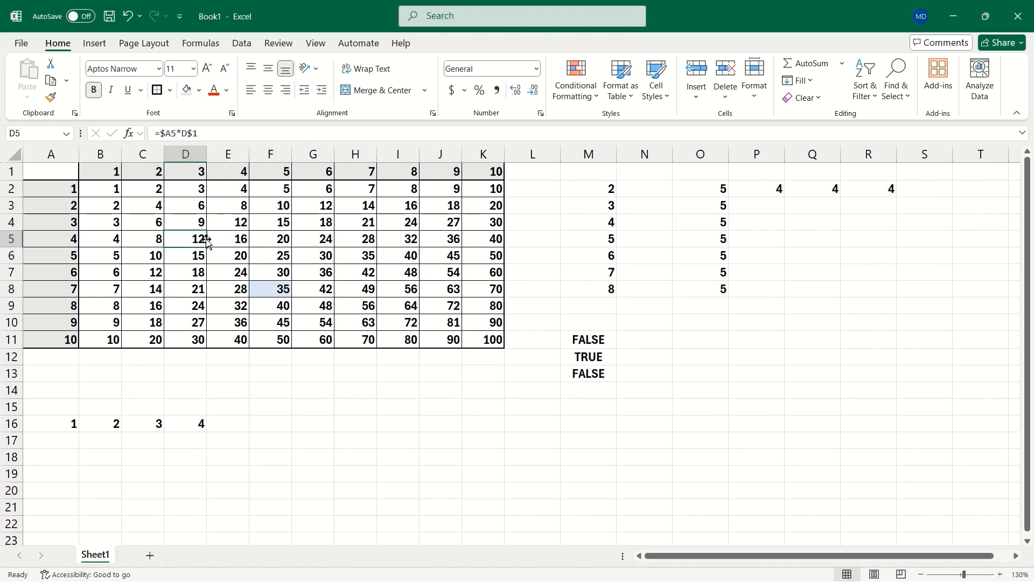
left_click(309, 252)
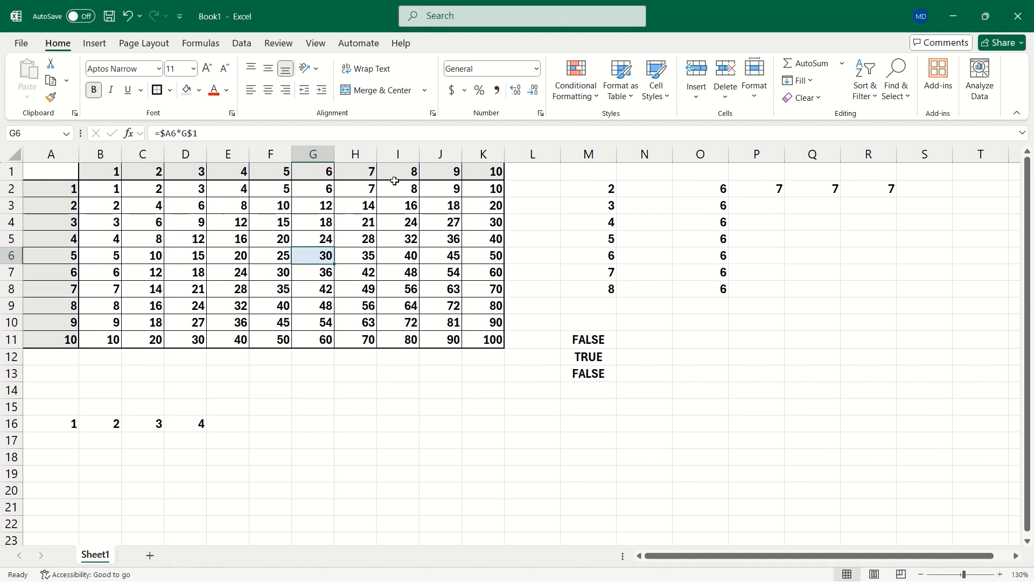
Step: Replace AND with OR in the conditional formatting rule, making it =OR(CELL("col")=COLUMN(),CELL("row")=ROW()), and apply it
left_click(575, 84)
left_click(614, 298)
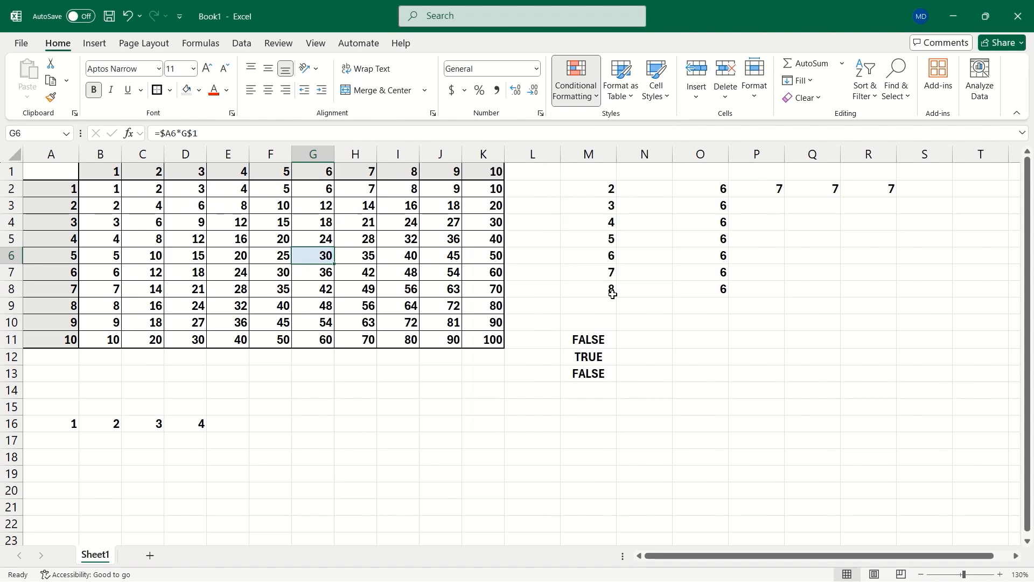
double_click(596, 332)
left_click(605, 385)
key("BackSpace")
key("BackSpace")
key("BackSpace")
type("or")
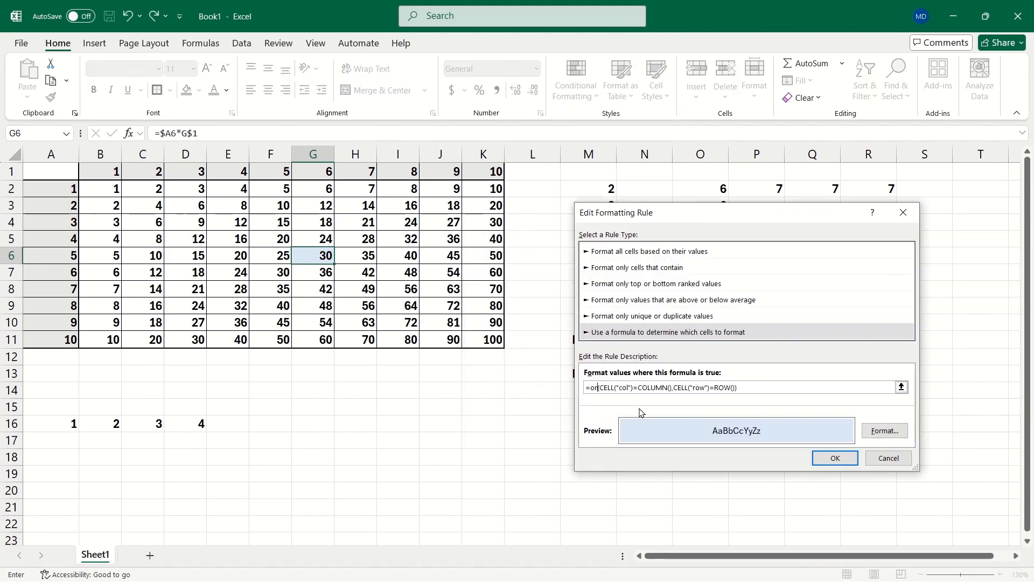
left_click(835, 457)
left_click(888, 423)
Step: Test the combined row and column highlight by moving the selection around the table, ending on D5
key("Left")
key("Left")
key("Left")
key("Up")
key("Up")
key("Down")
key("Down")
key("Right")
key("Right")
key("Down")
key("Up")
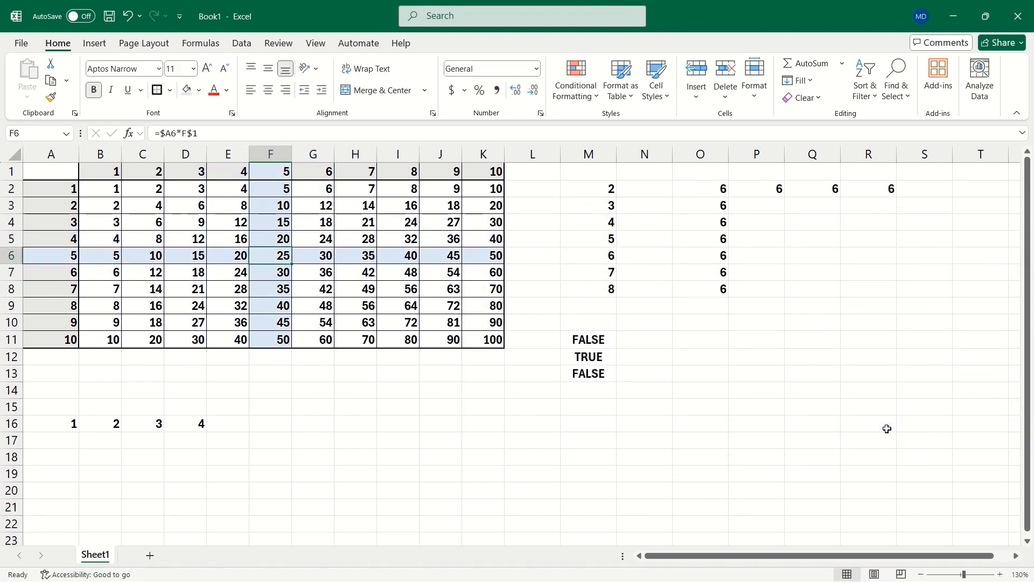
key("Up")
key("Left")
key("Left")
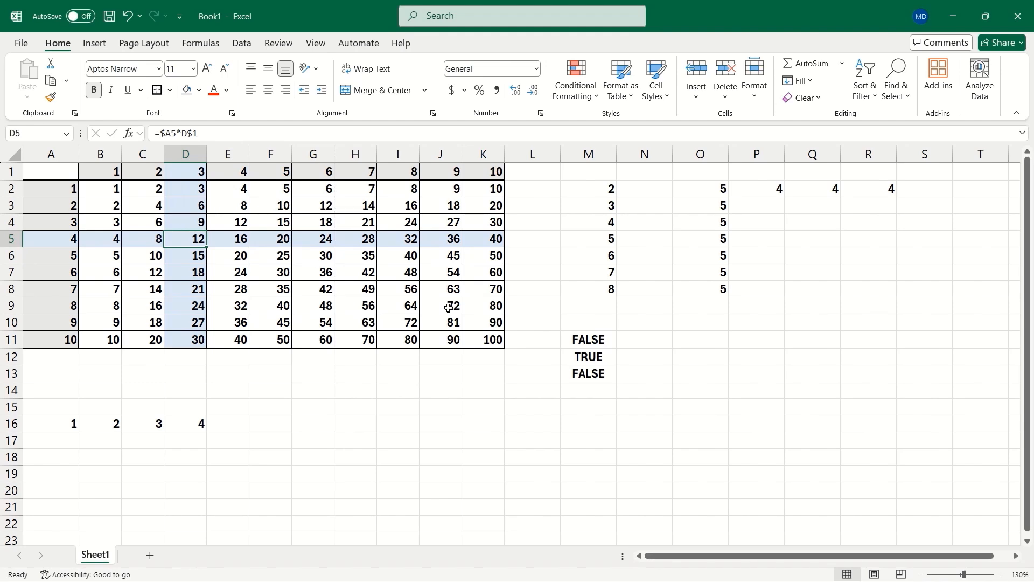
Step: Save the workbook to the Desktop as Book1 in the Excel Macro-Enabled Workbook format
key("F12")
left_click_drag(199, 21, 526, 117)
scroll(383, 248, "down", 2)
scroll(384, 250, "up", 2)
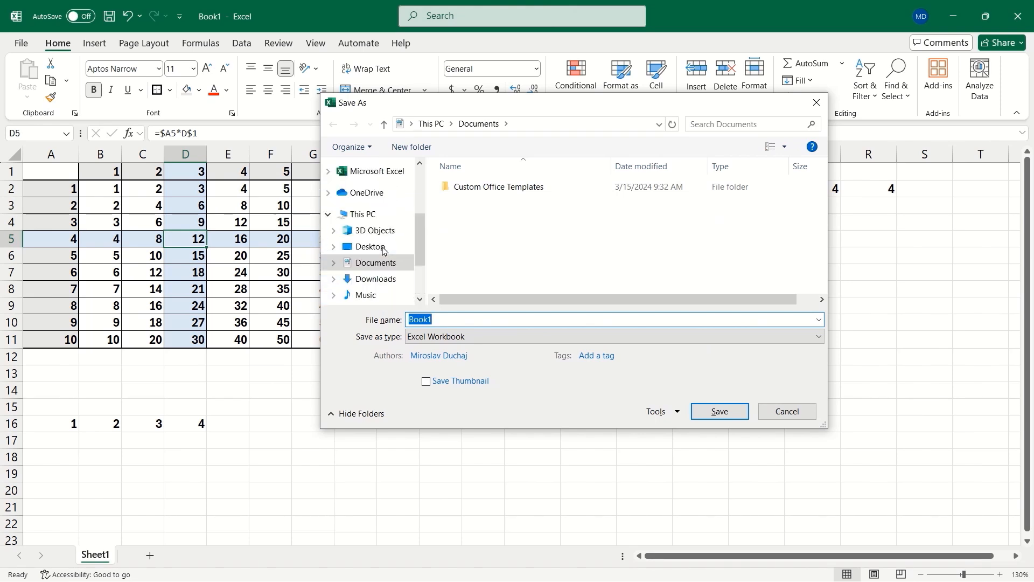
left_click(377, 248)
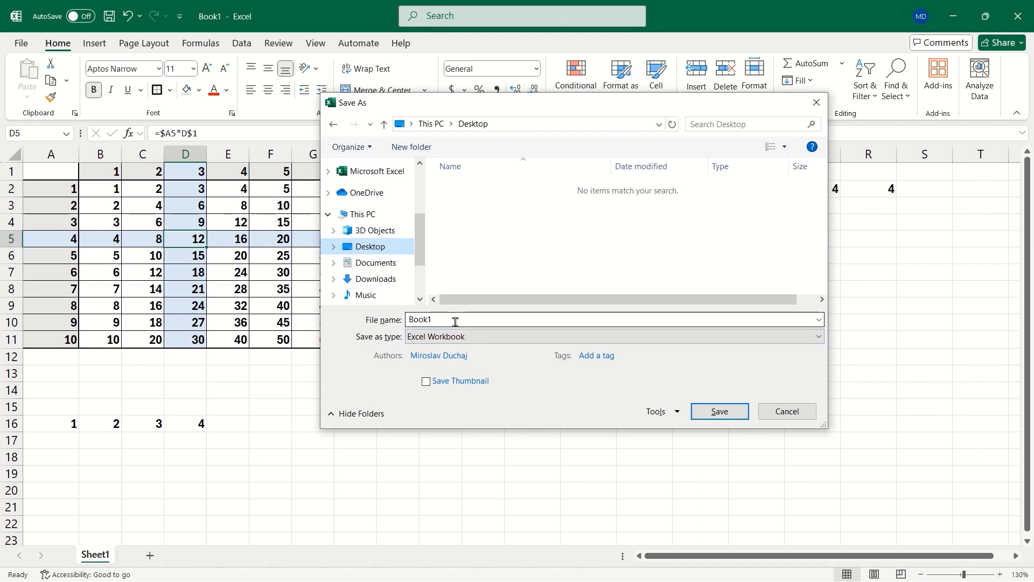
left_click(411, 339)
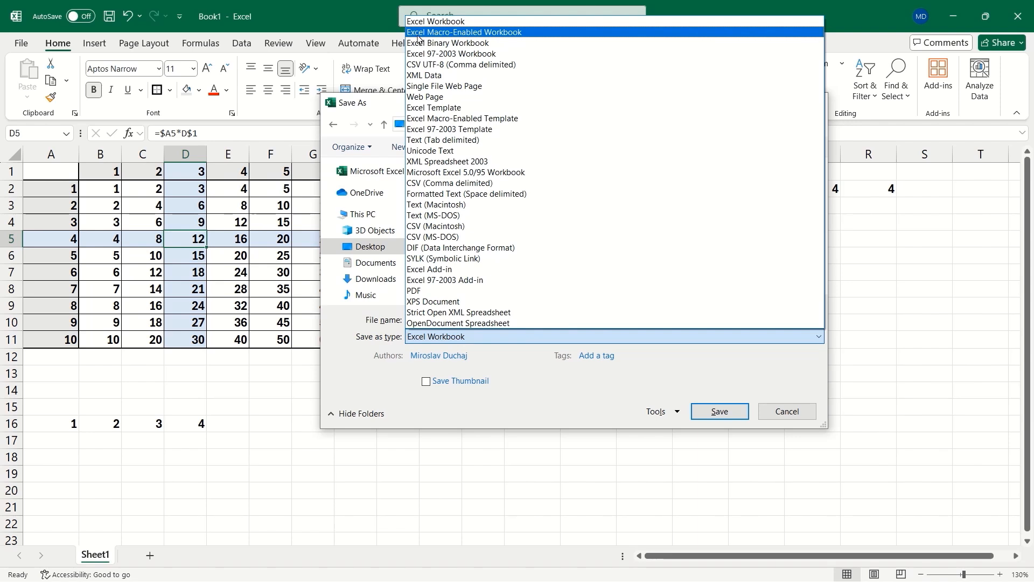
left_click(460, 34)
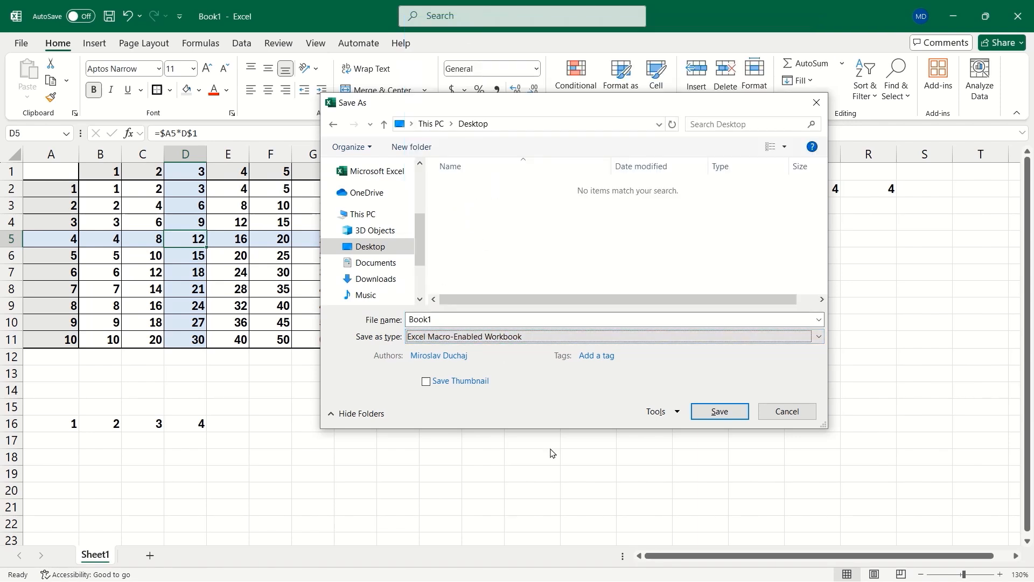
left_click(710, 413)
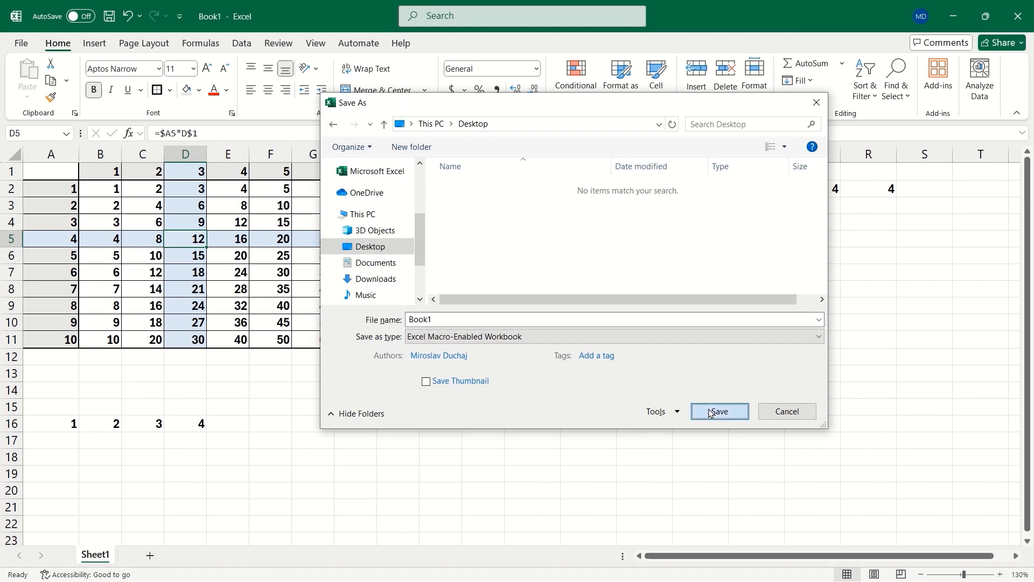